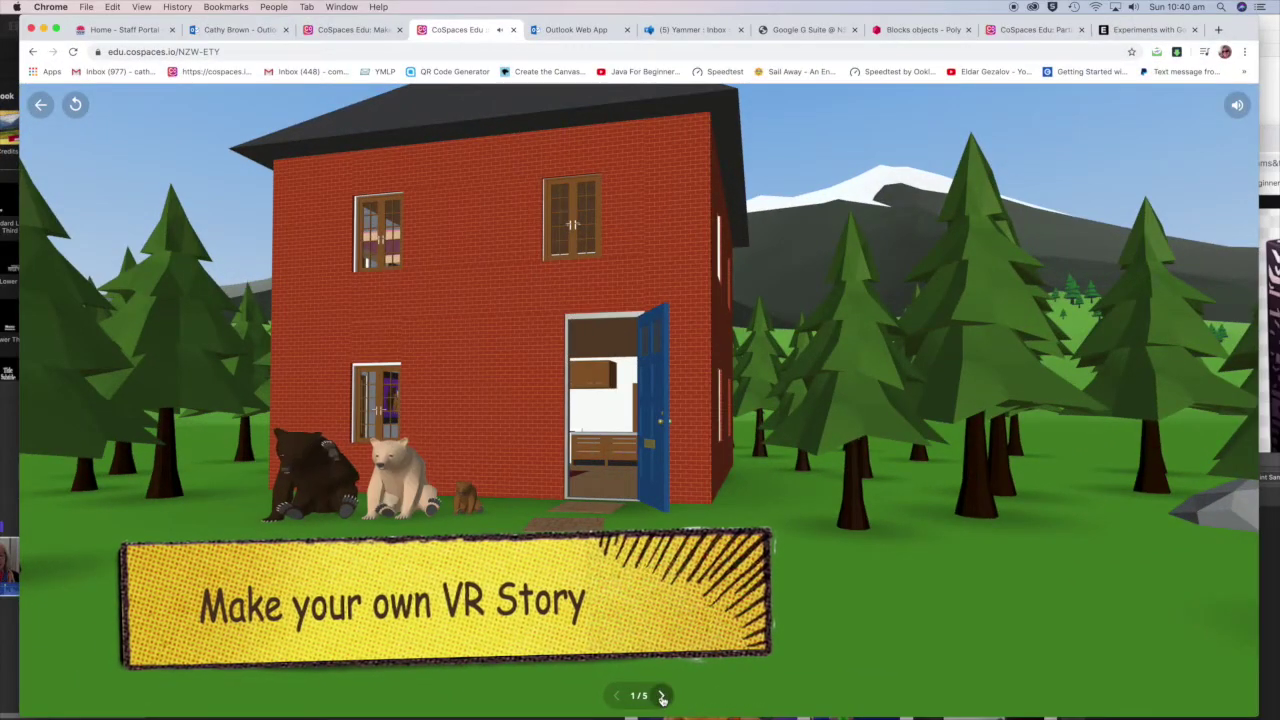
Step: Advance the story past the dining room to the third scene, the stairwell (3/5)
click(662, 697)
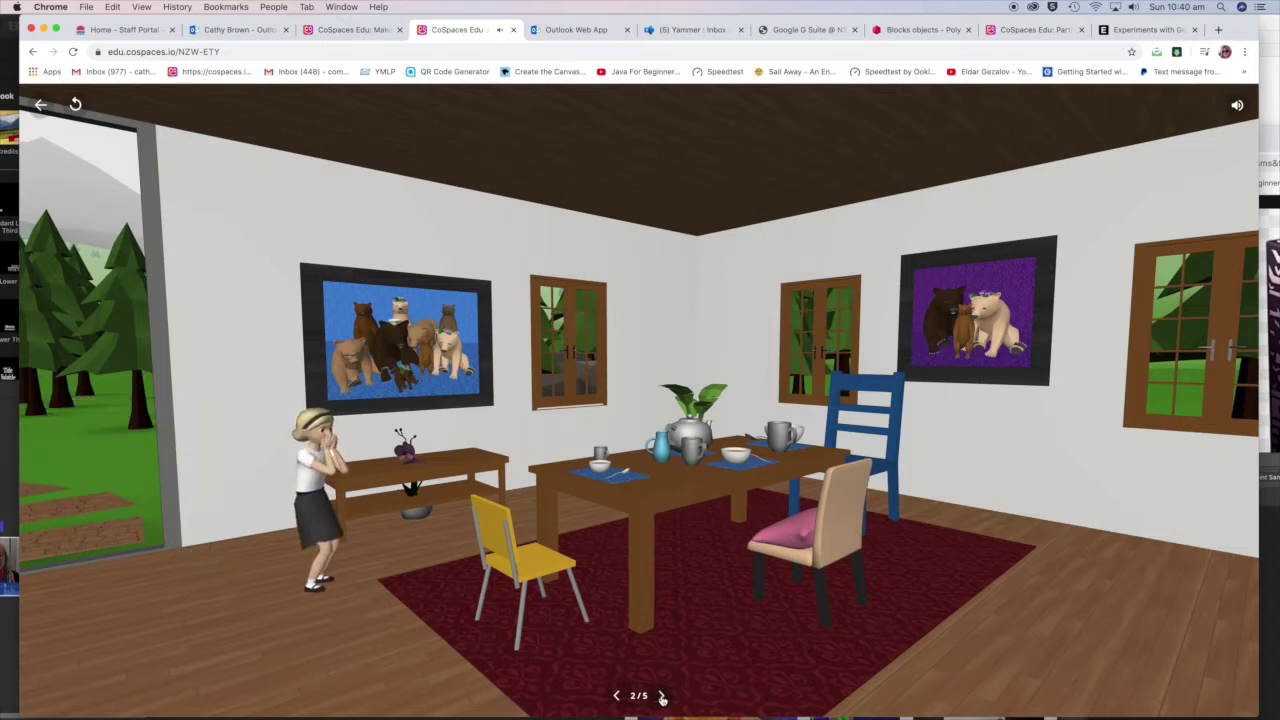
click(662, 697)
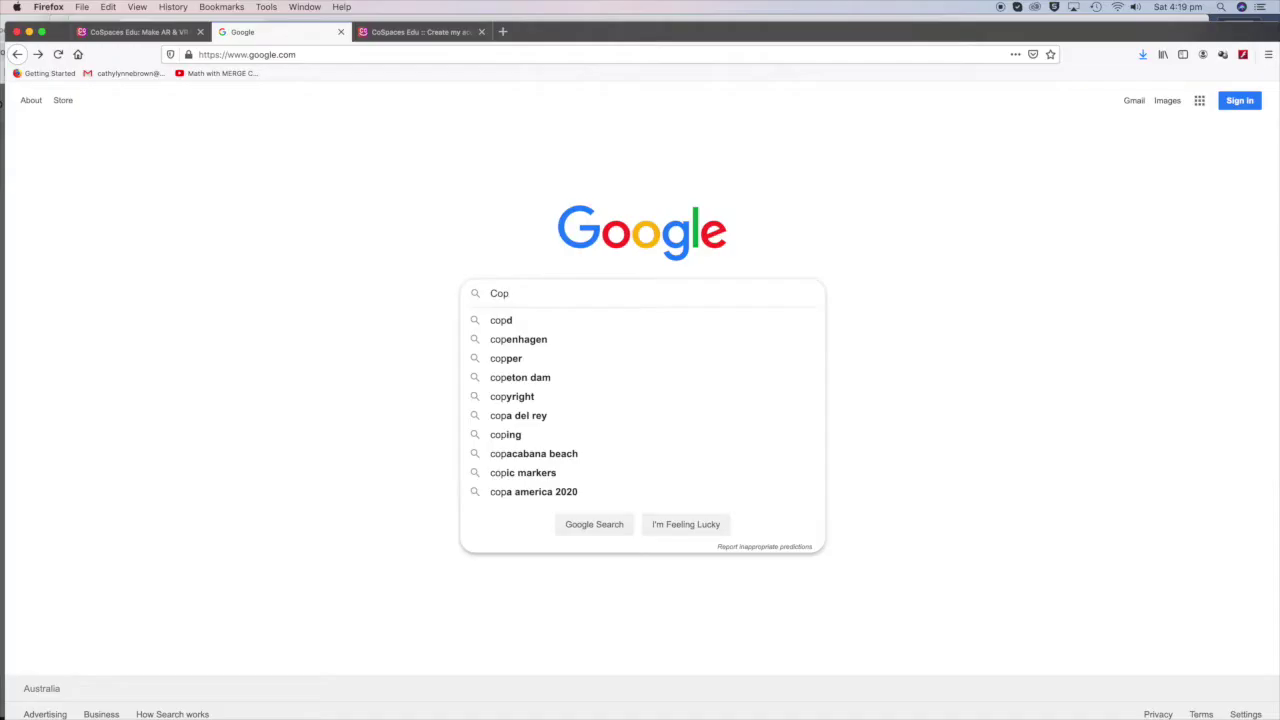
Step: Correct the Google query to 'Cospaces' and run the search
key(BackSpace)
text(s)
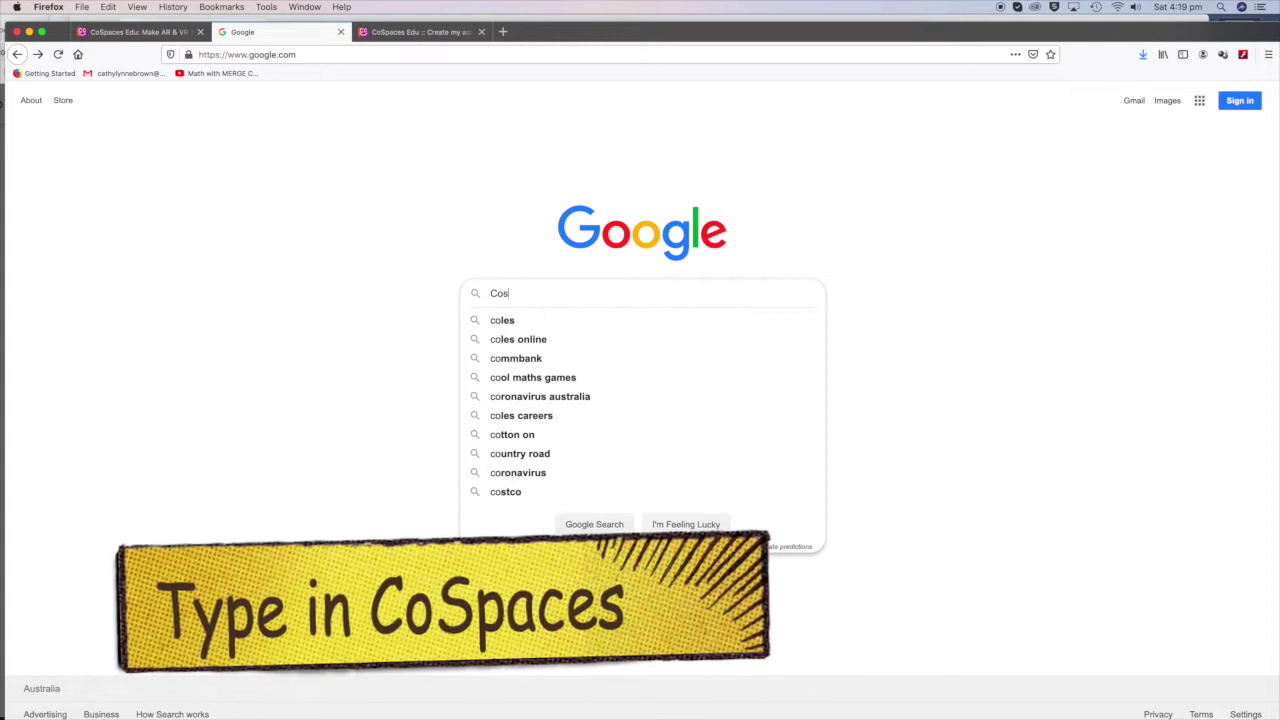
text(paces)
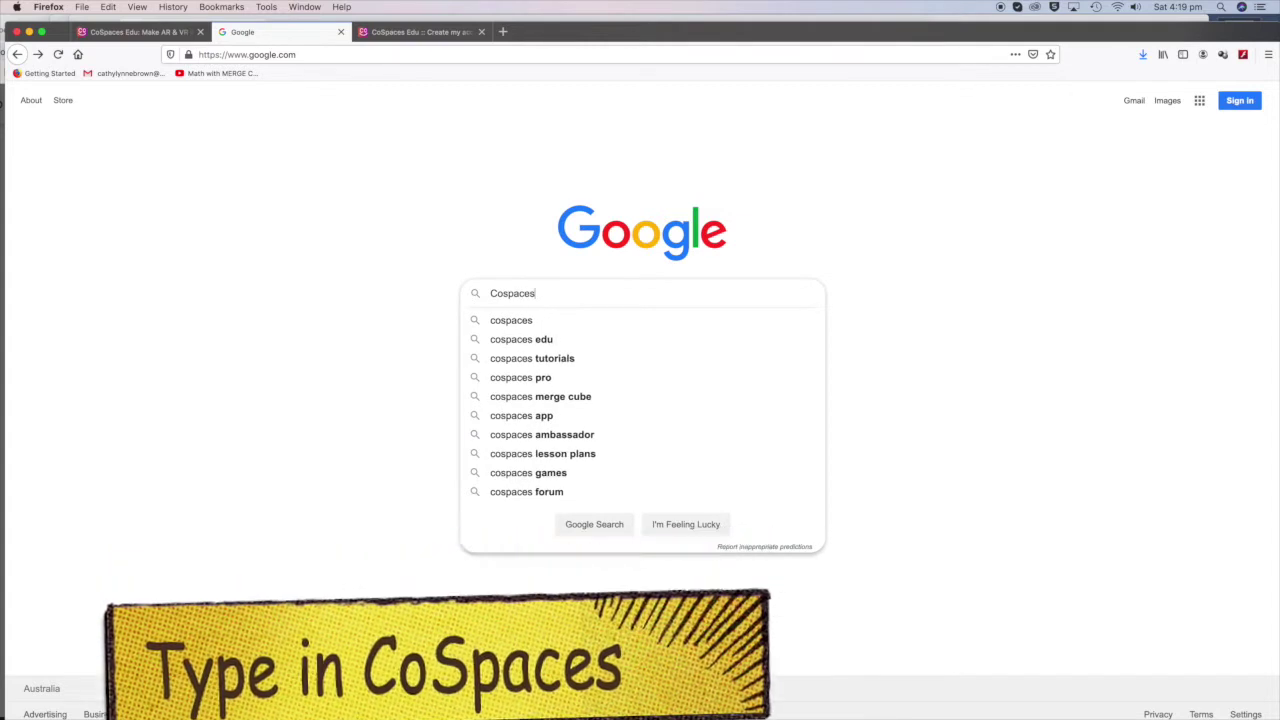
key(Return)
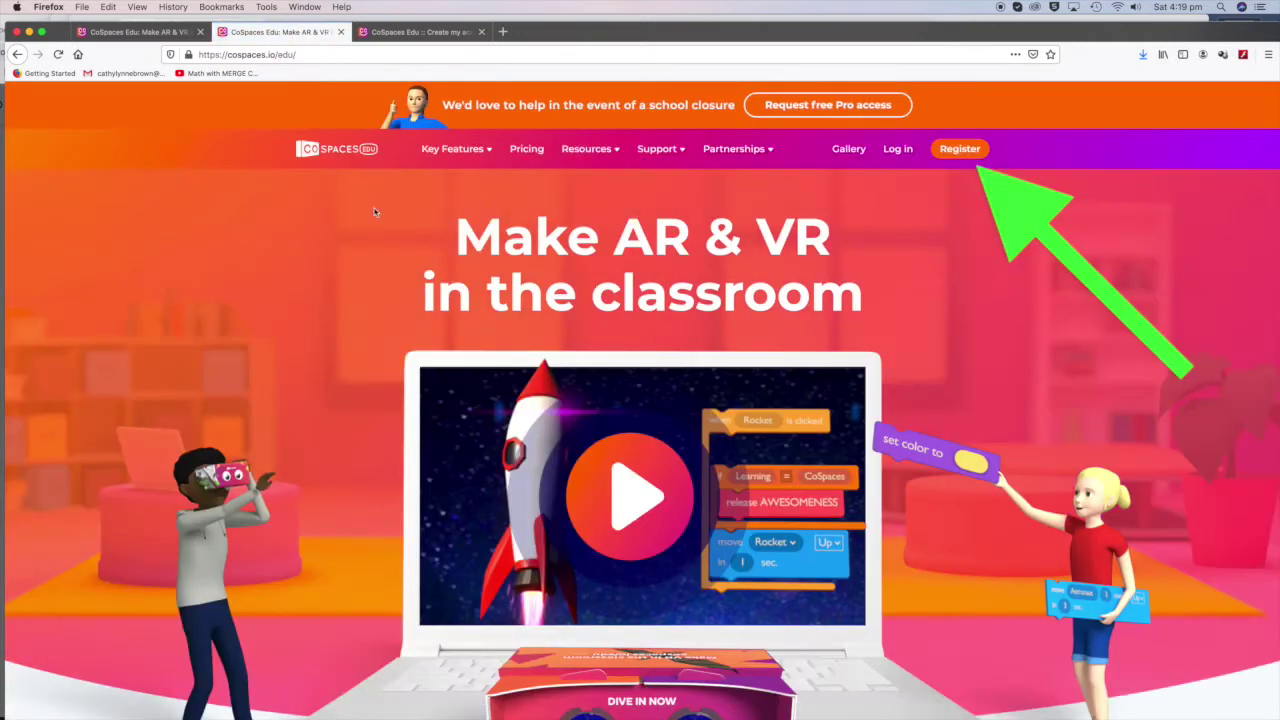
Step: Register as a student and join the class with its five-character class code
click(959, 150)
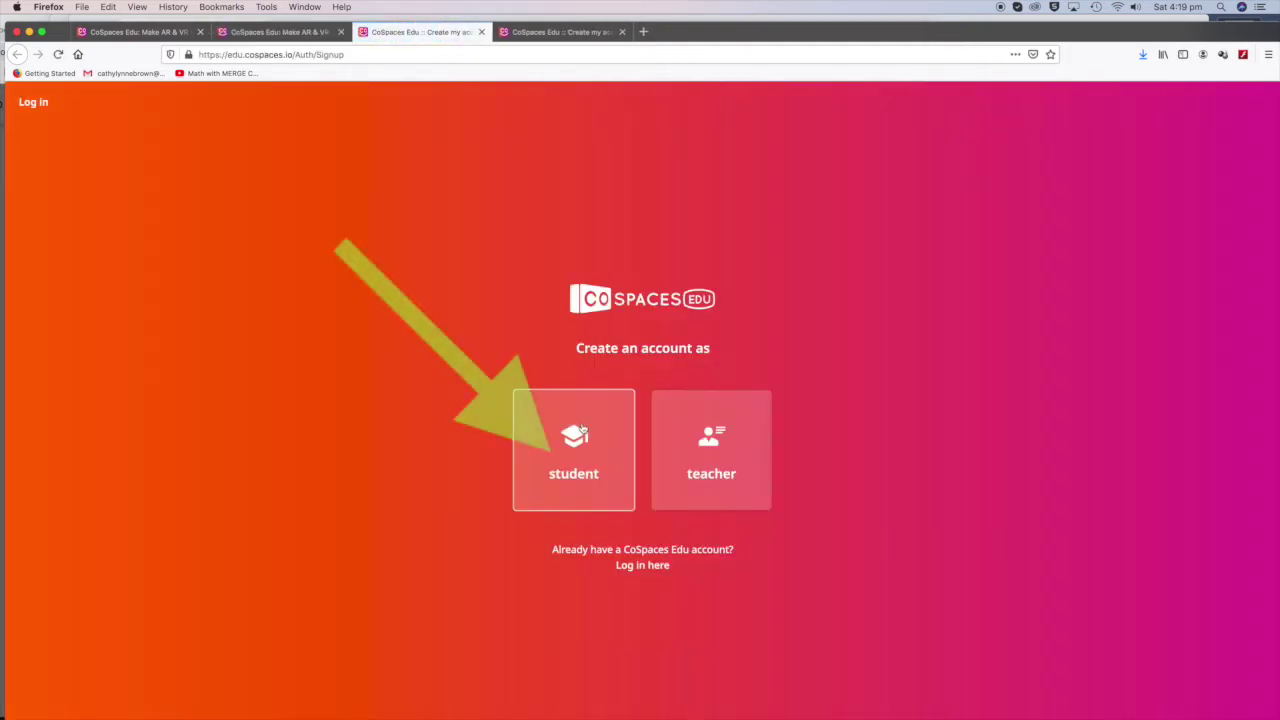
click(583, 430)
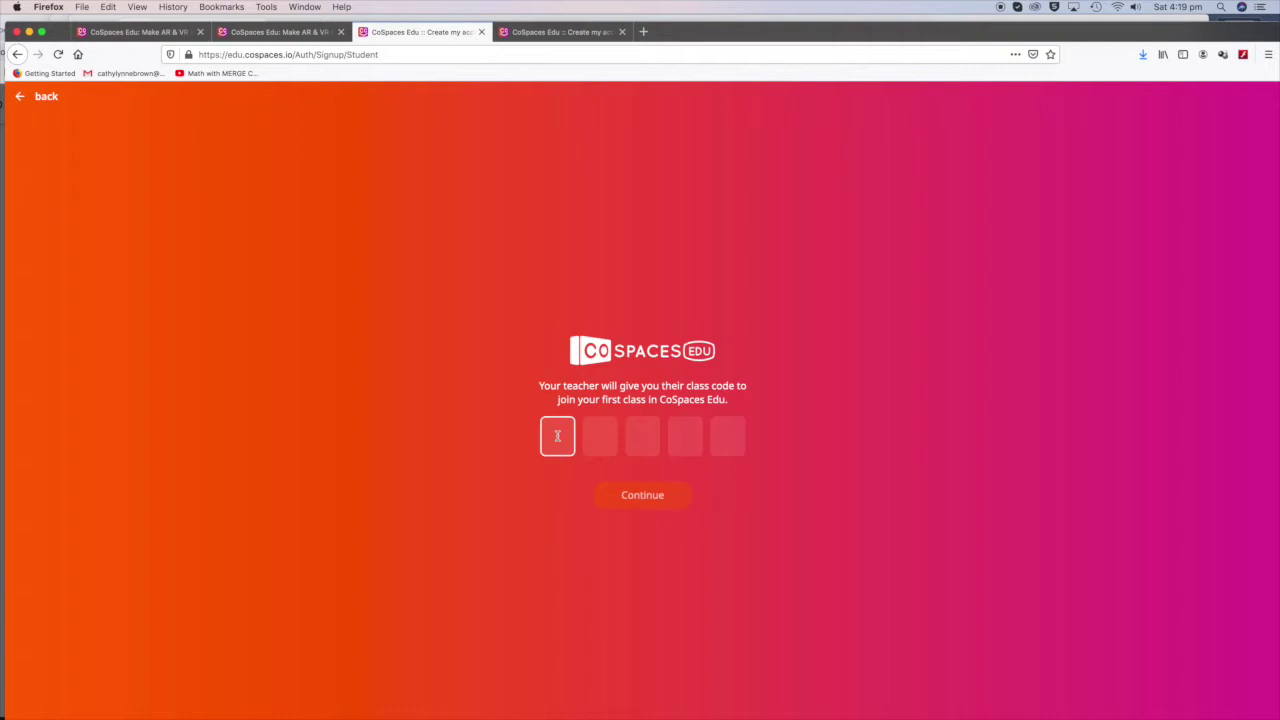
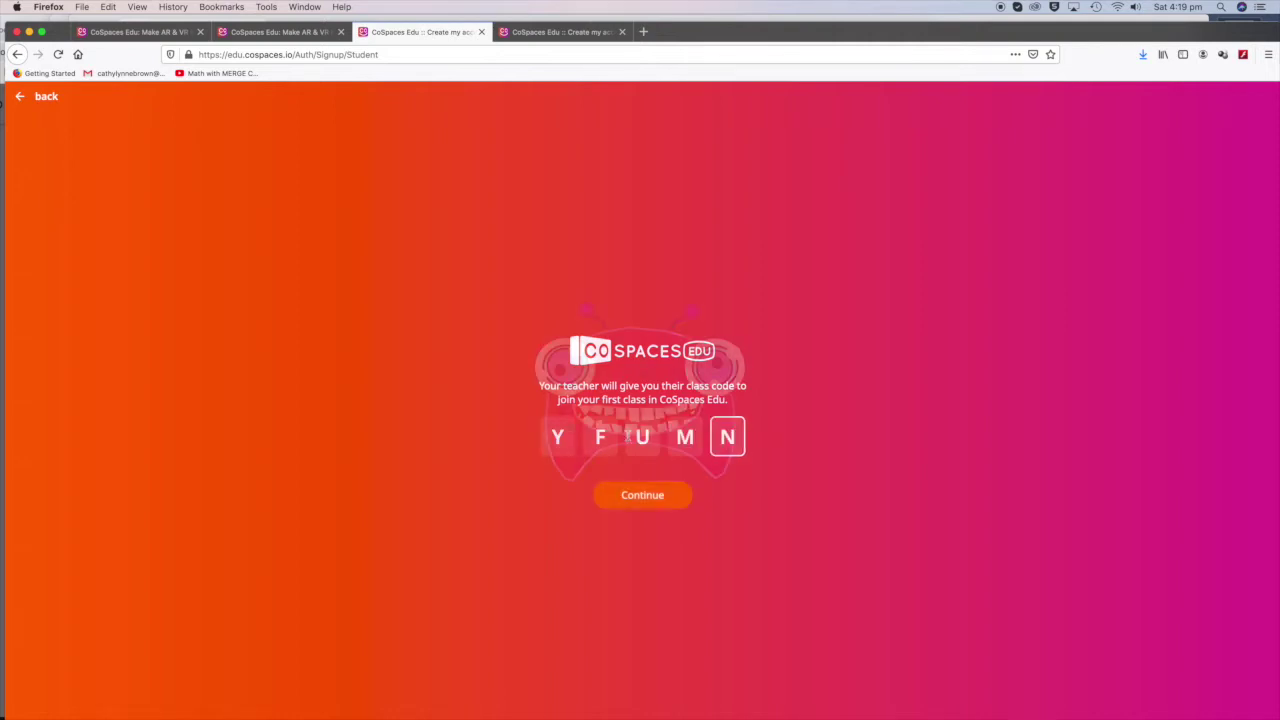
click(651, 497)
click(624, 432)
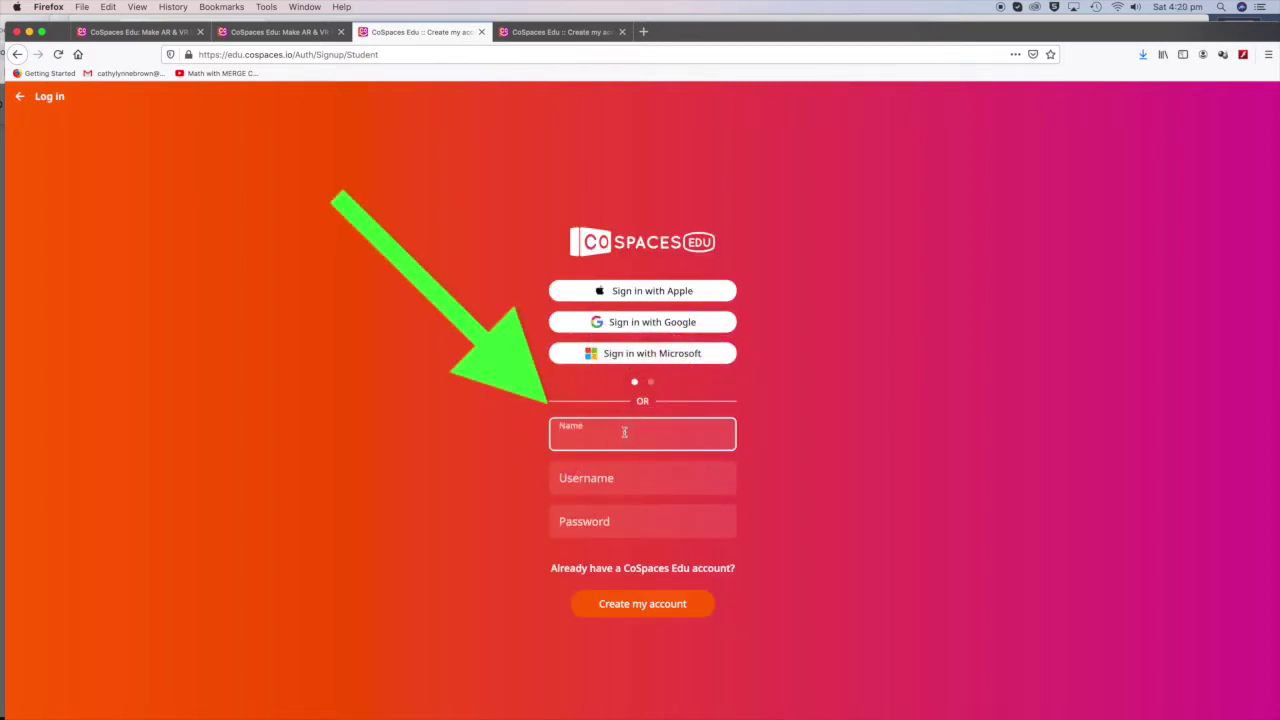
Step: Fill in the student's name, a username and a password, and submit the account form
text(Charlie.M)
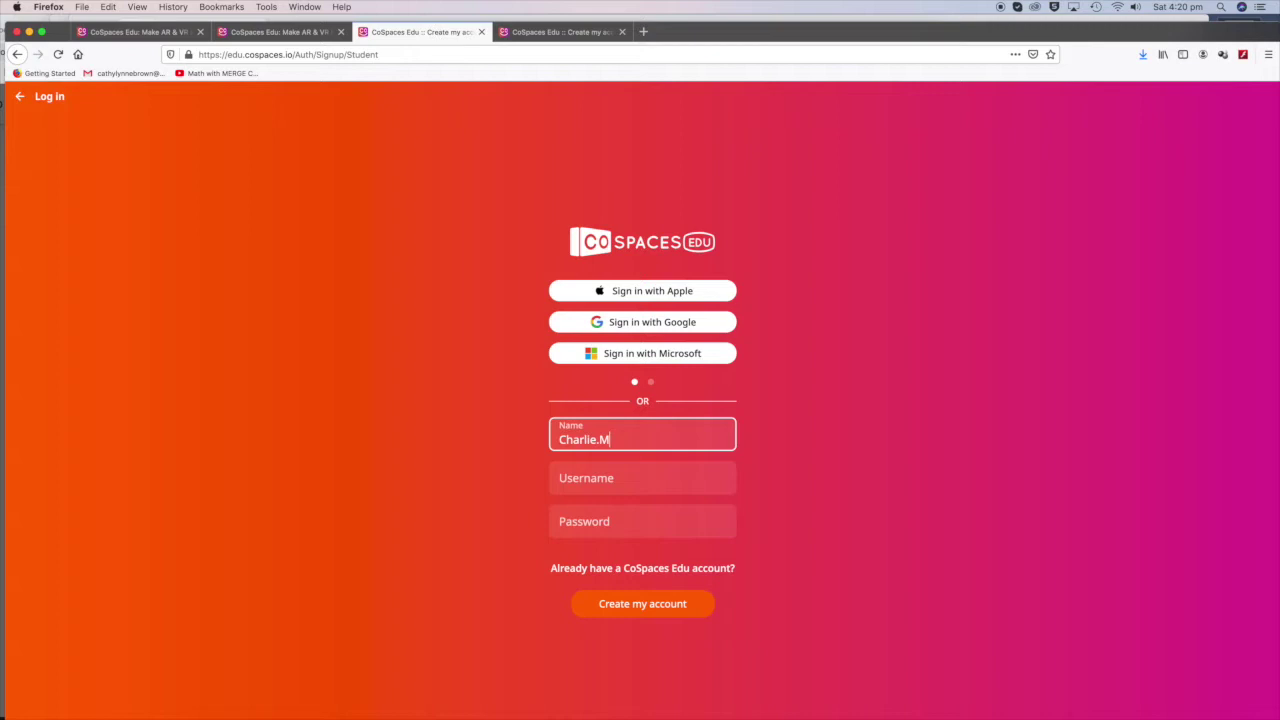
text(56P)
click(618, 479)
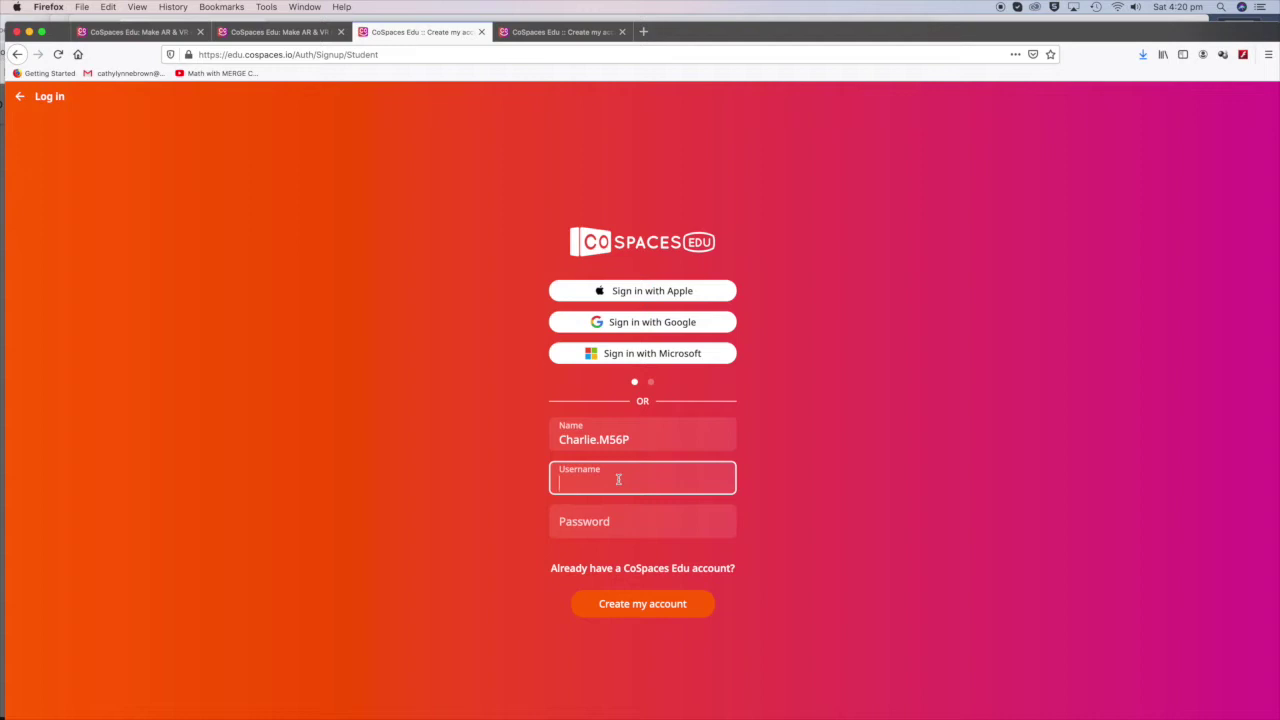
text(charlie123)
click(621, 520)
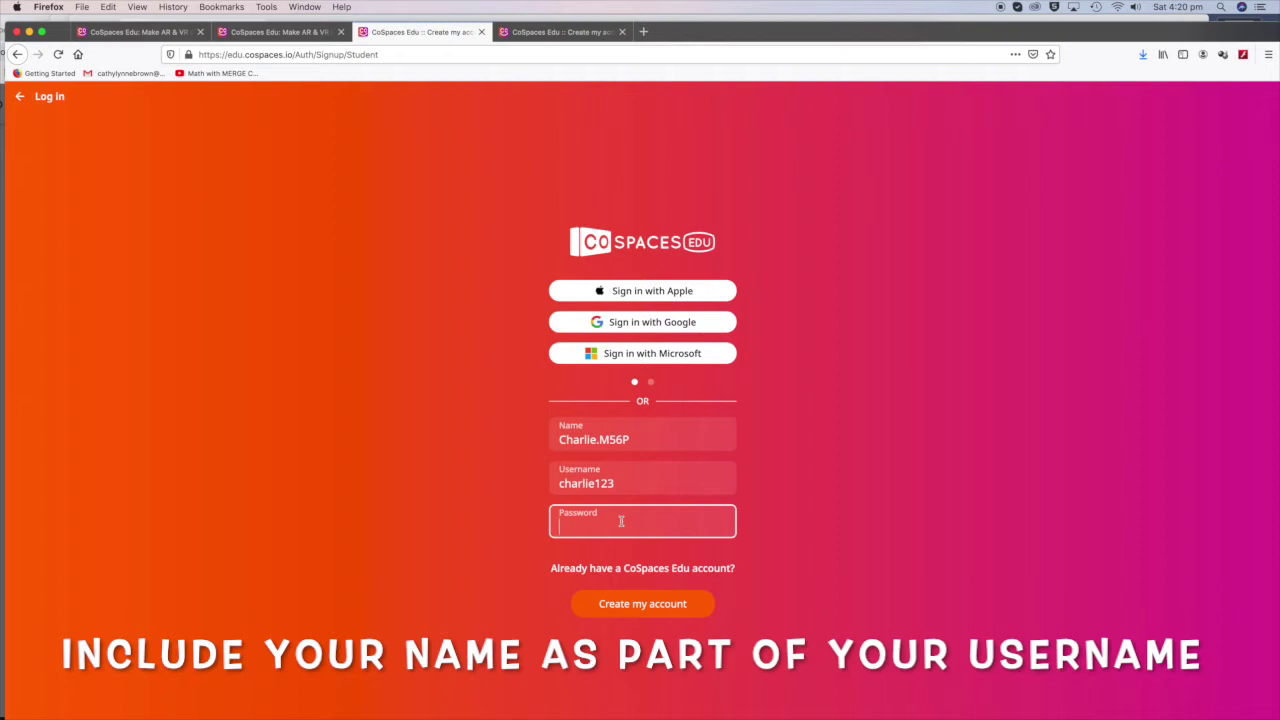
text(•••••••)
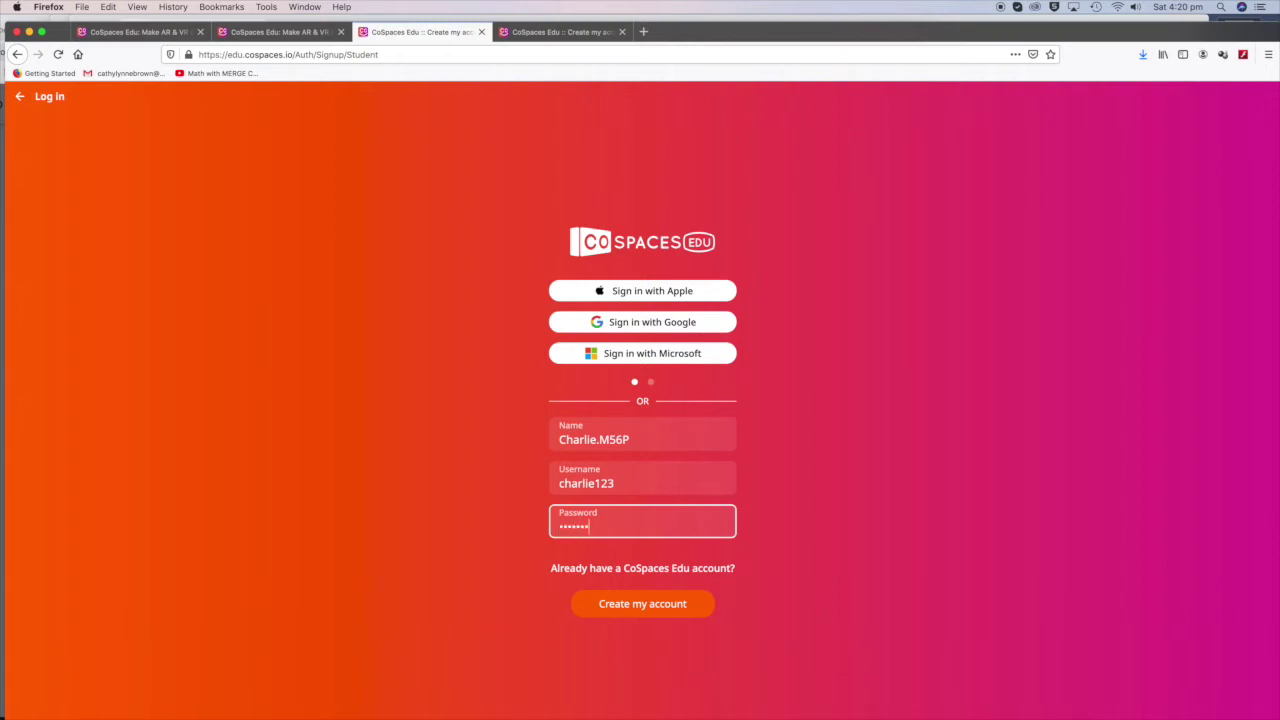
text(•••)
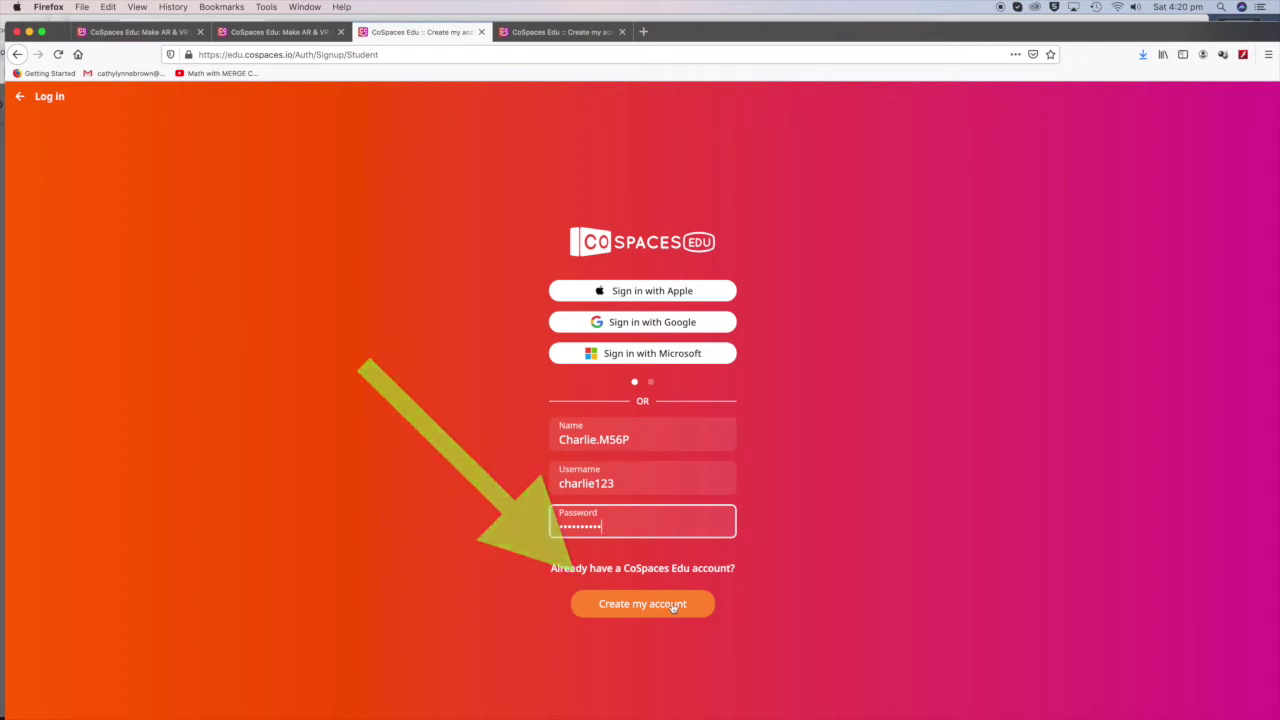
click(673, 606)
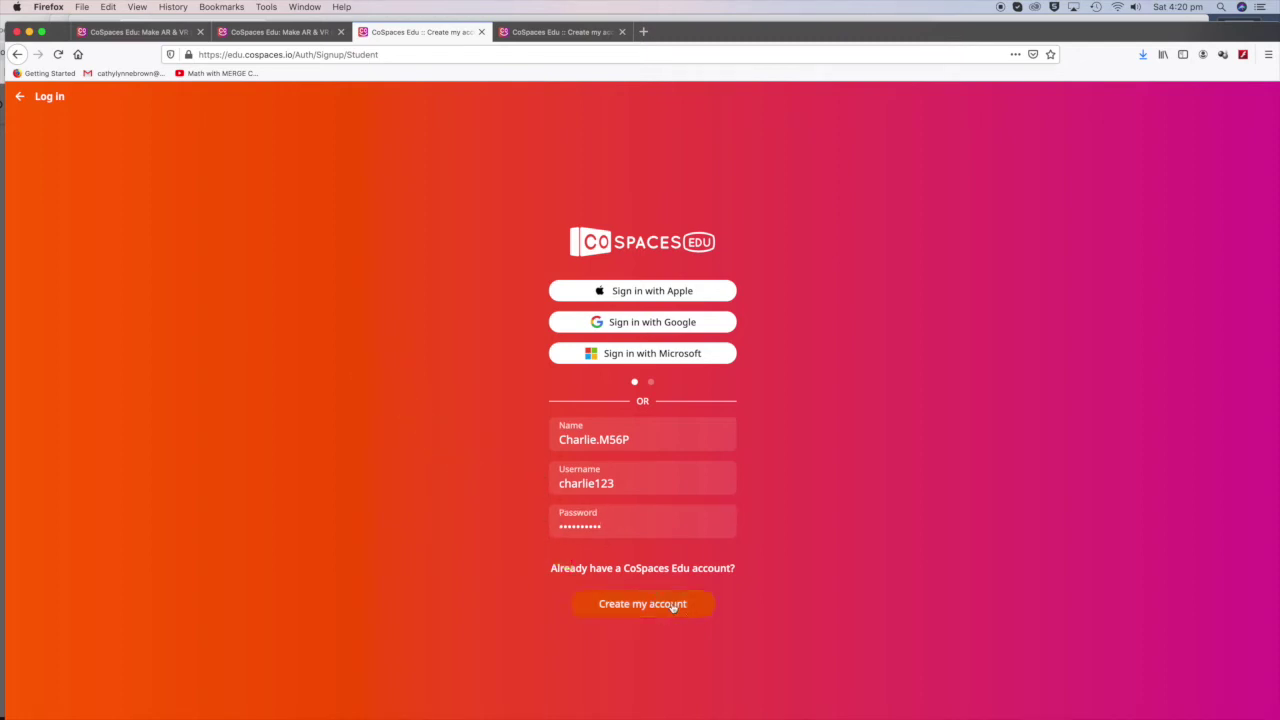
Step: Change the taken username by appending '456' and resubmit the account
click(620, 469)
key(BackSpace)
key(BackSpace)
key(BackSpace)
text(456)
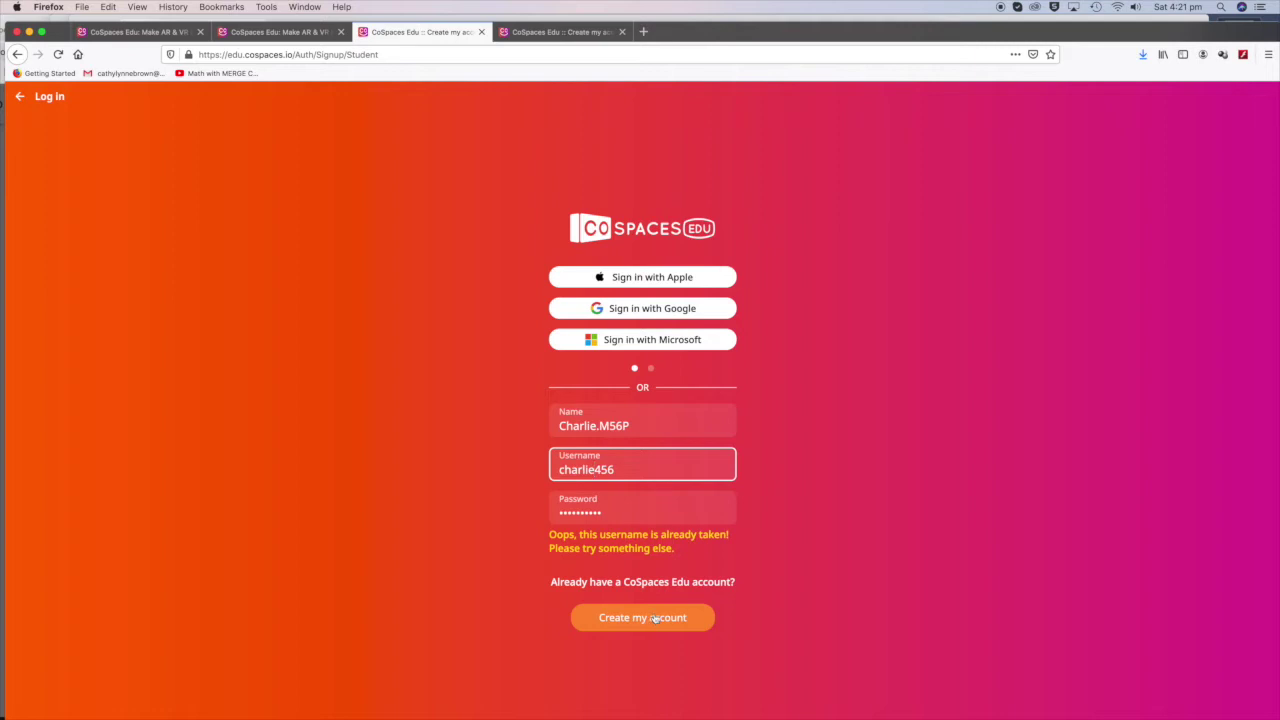
click(657, 619)
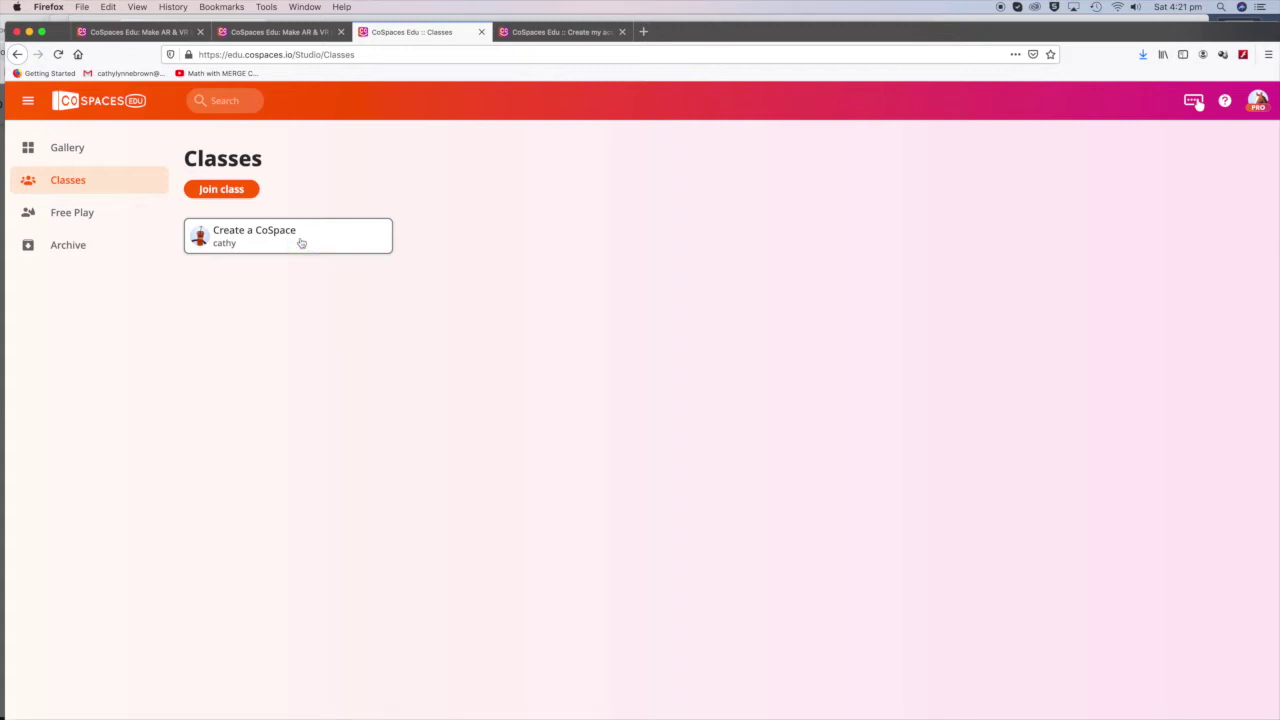
Step: Open the 'Welcome to CoSpaces Edu' assignment in the 'Create a CoSpace' class and dismiss its welcome message
click(301, 243)
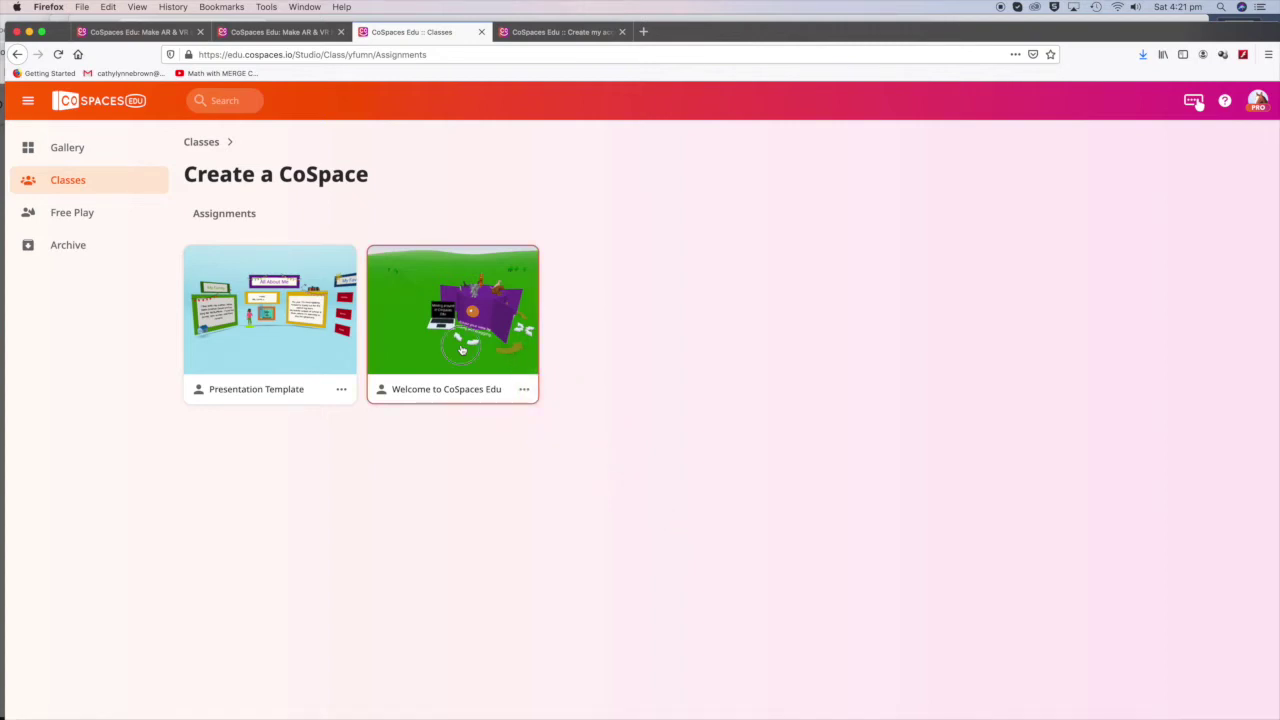
click(462, 349)
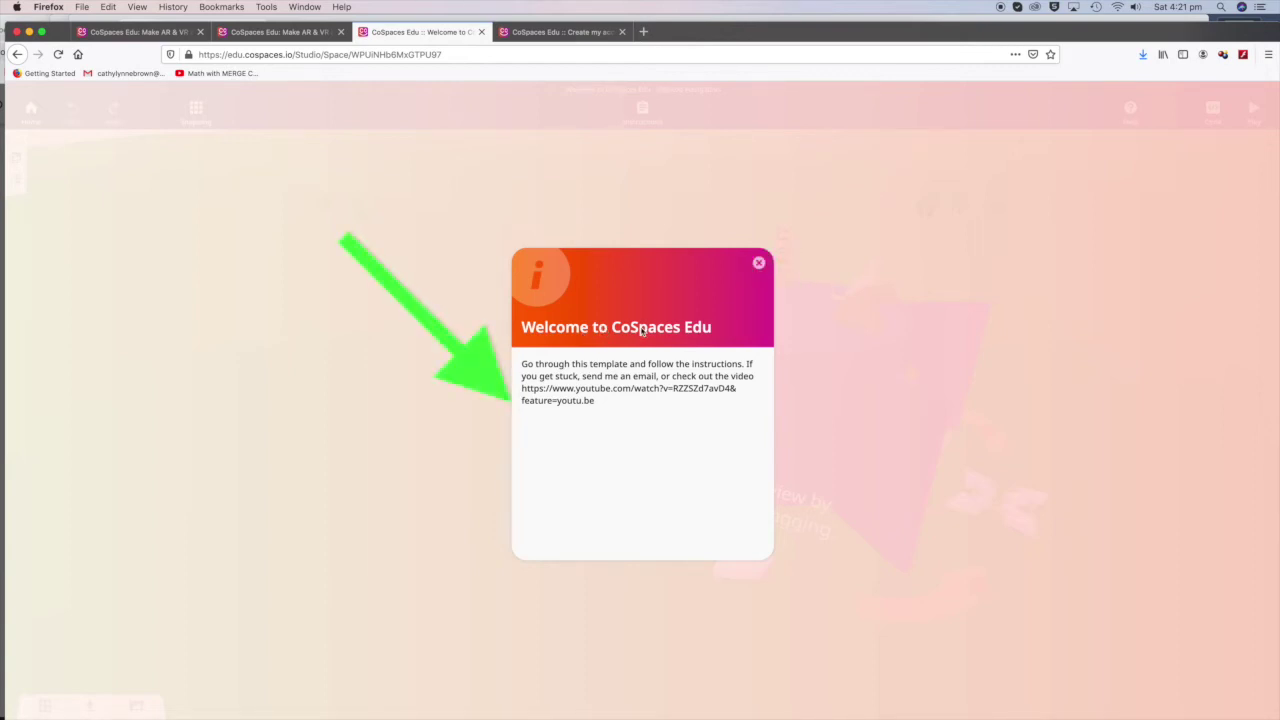
drag(594, 401, 521, 389)
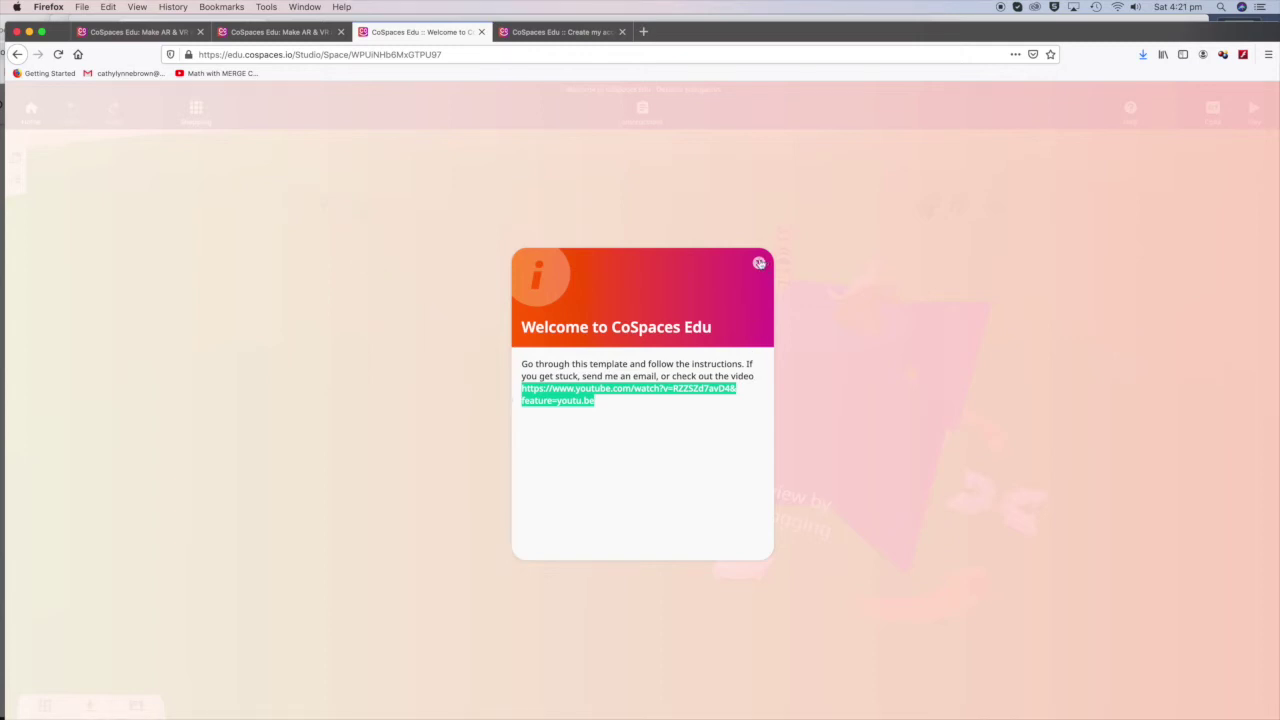
click(759, 263)
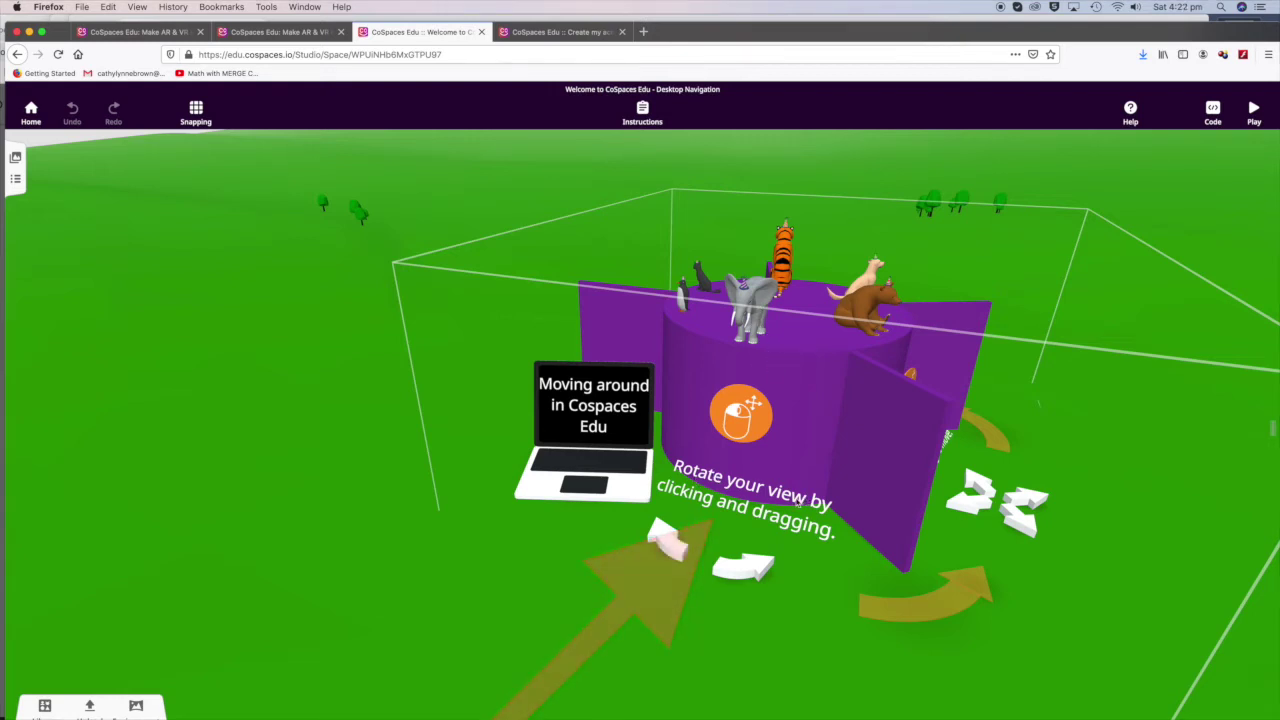
drag(795, 503, 705, 430)
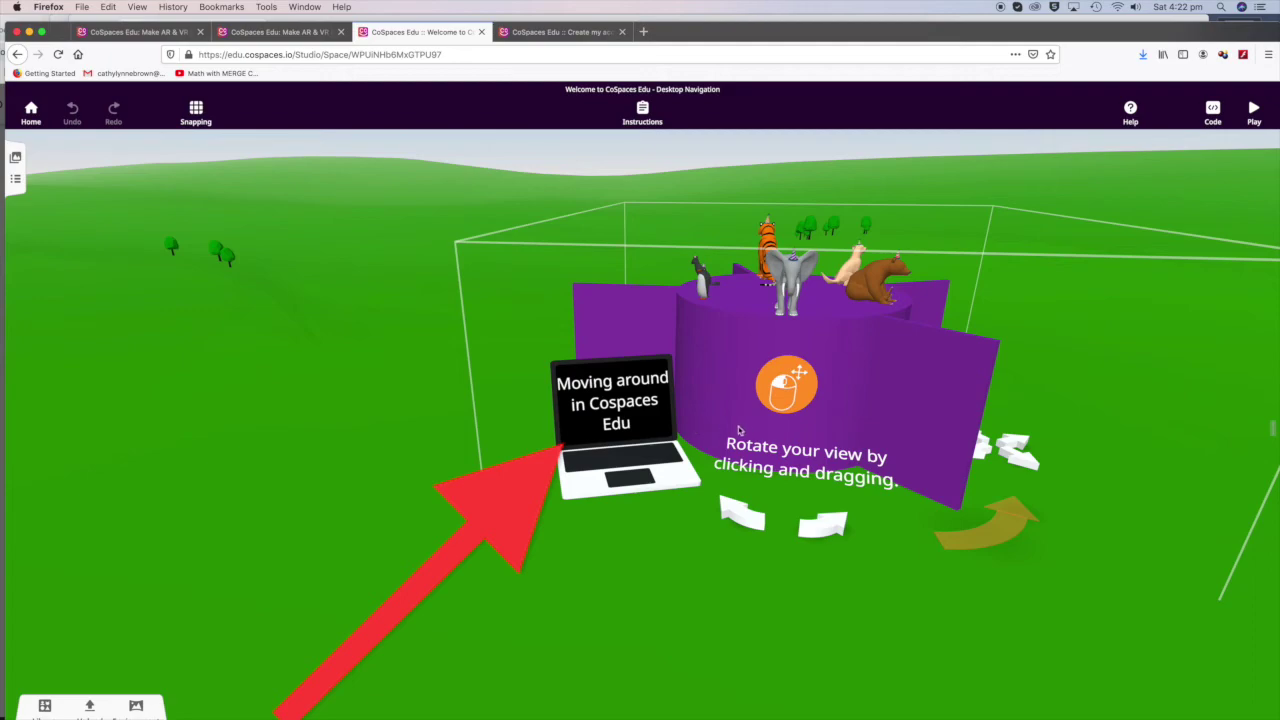
scroll(739, 430, down, 5)
scroll(737, 427, up, 5)
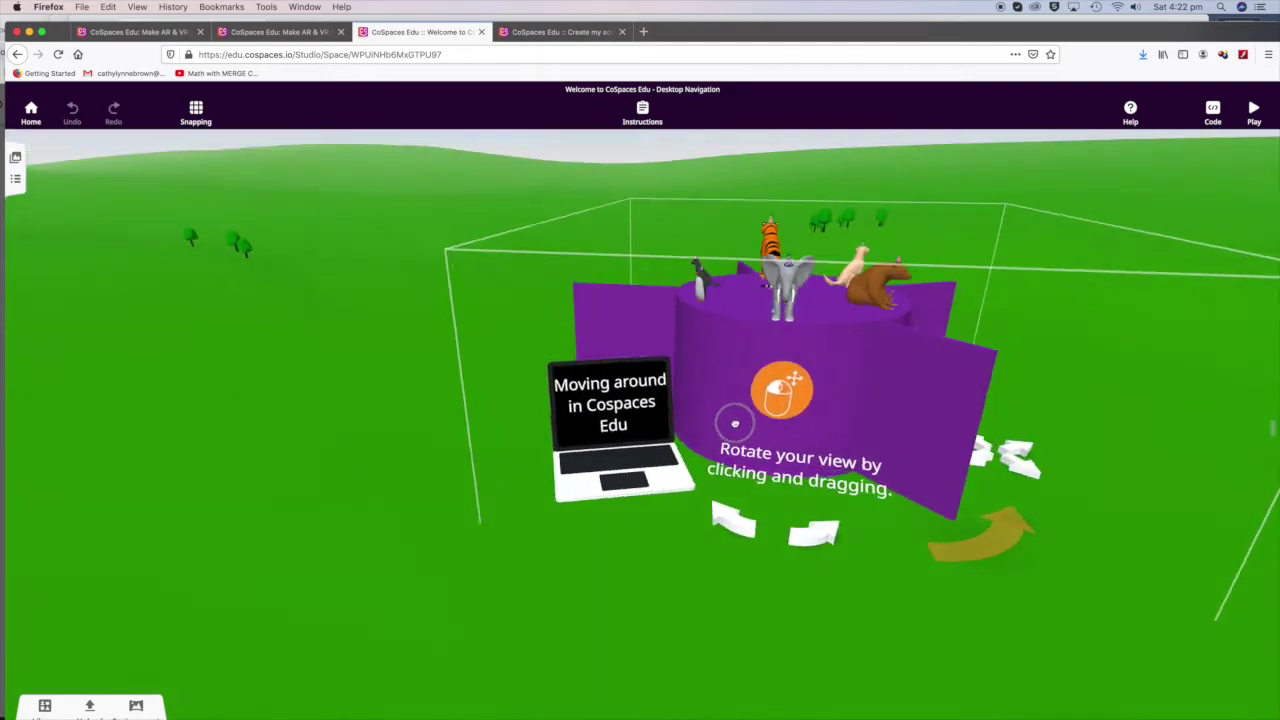
drag(735, 424, 625, 409)
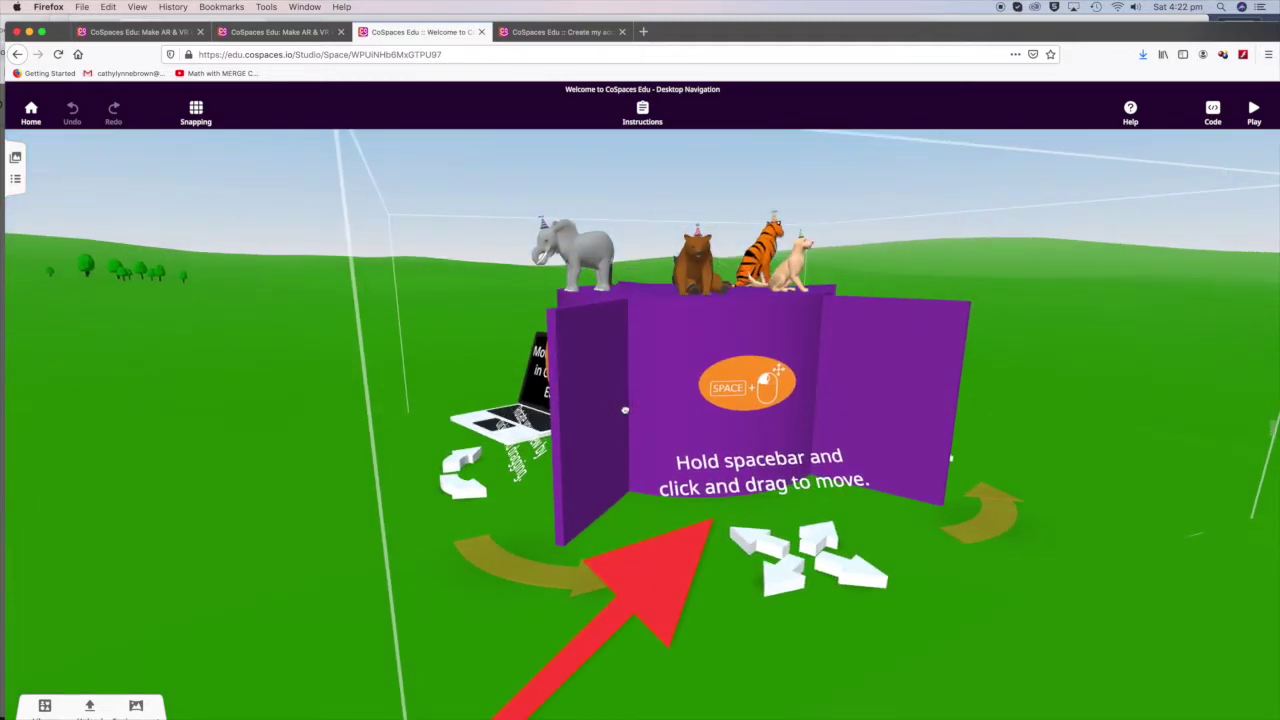
mouse_move(775, 427)
mouse_down()
mouse_move(654, 437)
mouse_move(828, 427)
mouse_move(718, 427)
mouse_up()
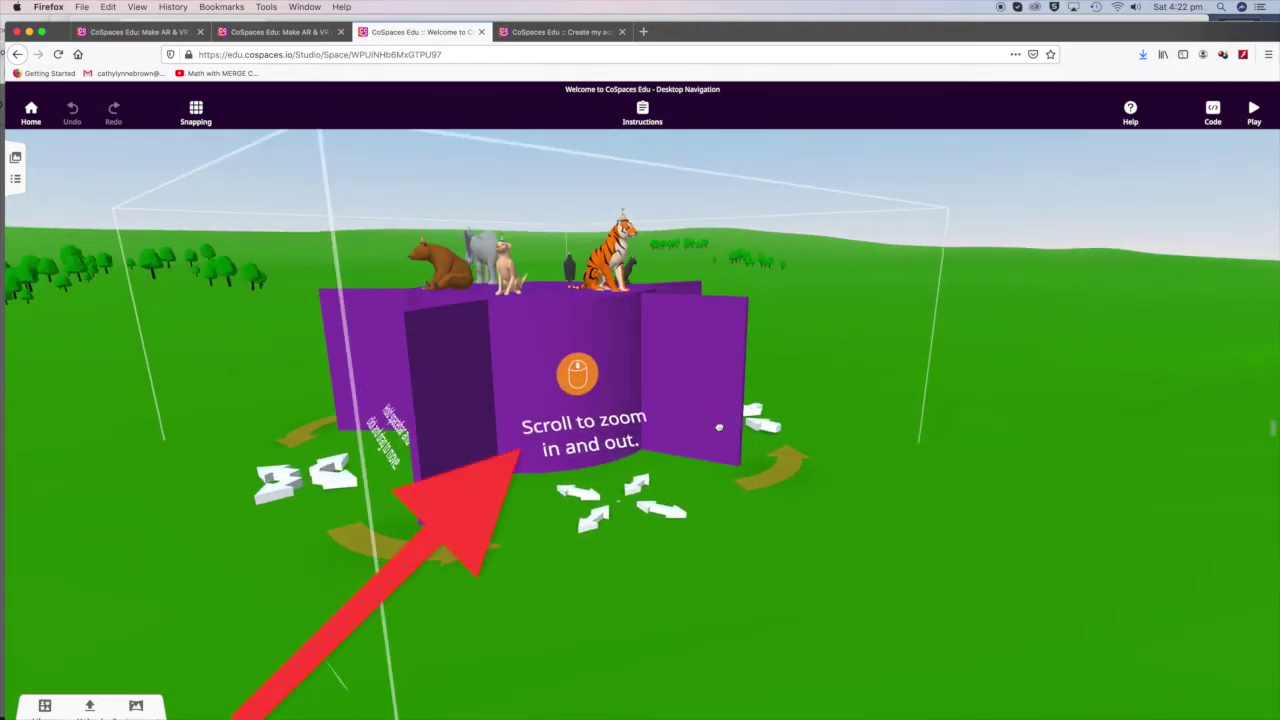
scroll(718, 427, up, 5)
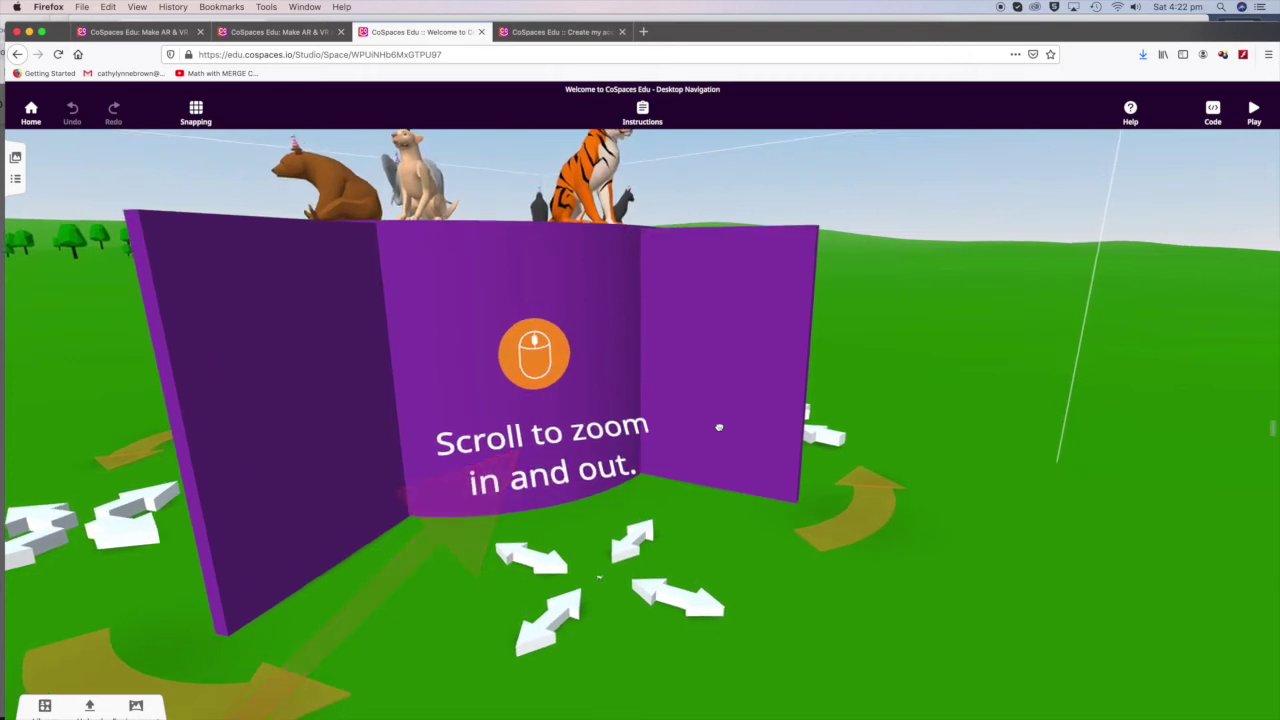
scroll(718, 427, down, 5)
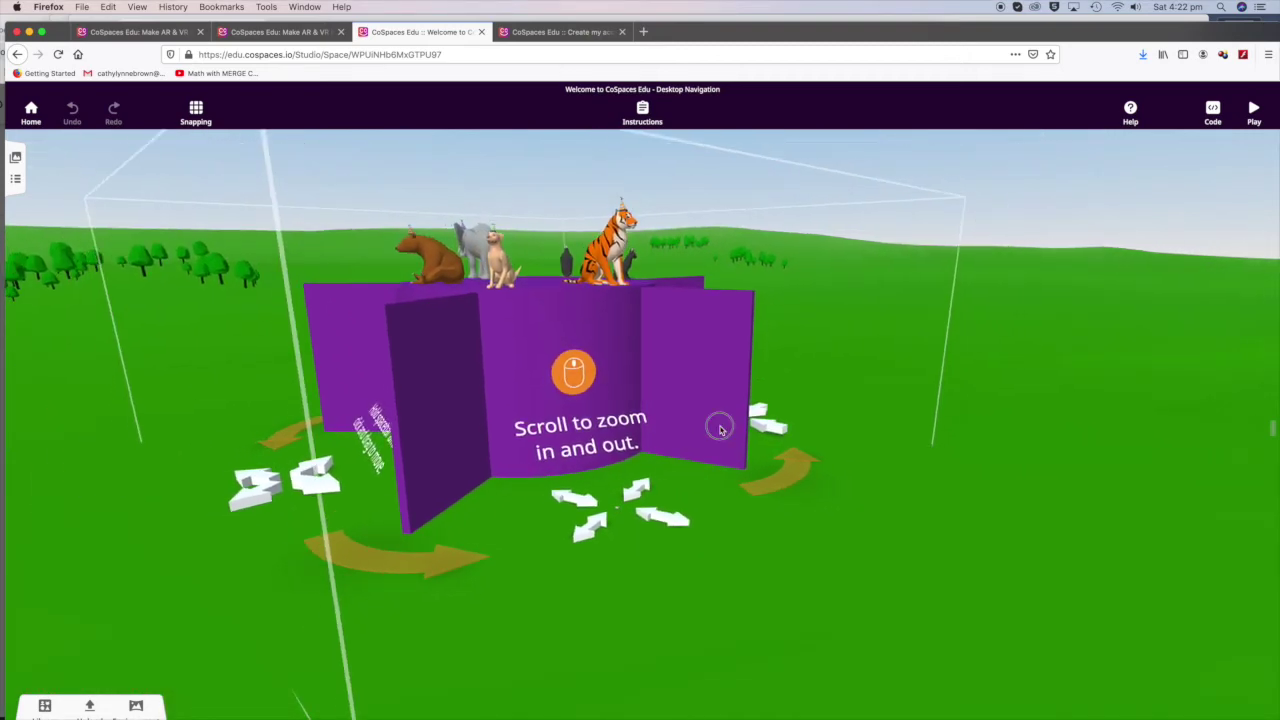
scroll(720, 428, down, 2)
drag(720, 428, 537, 429)
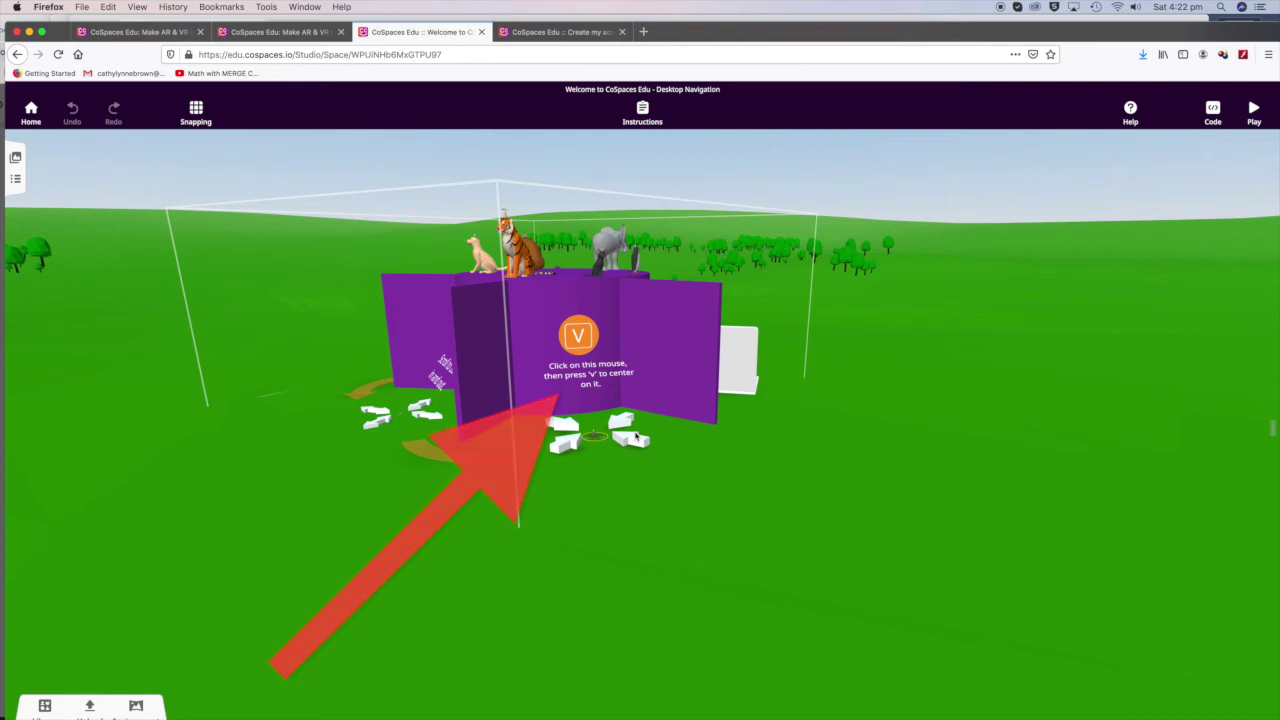
drag(636, 437, 636, 301)
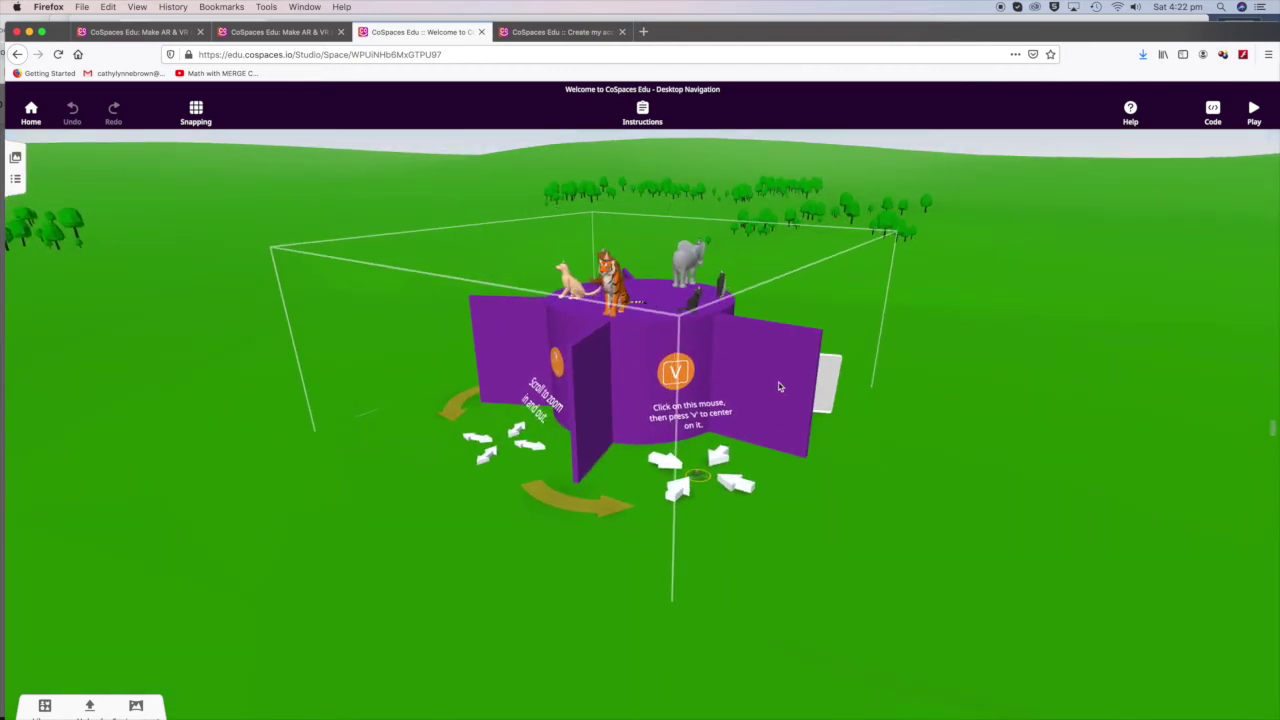
drag(780, 387, 672, 385)
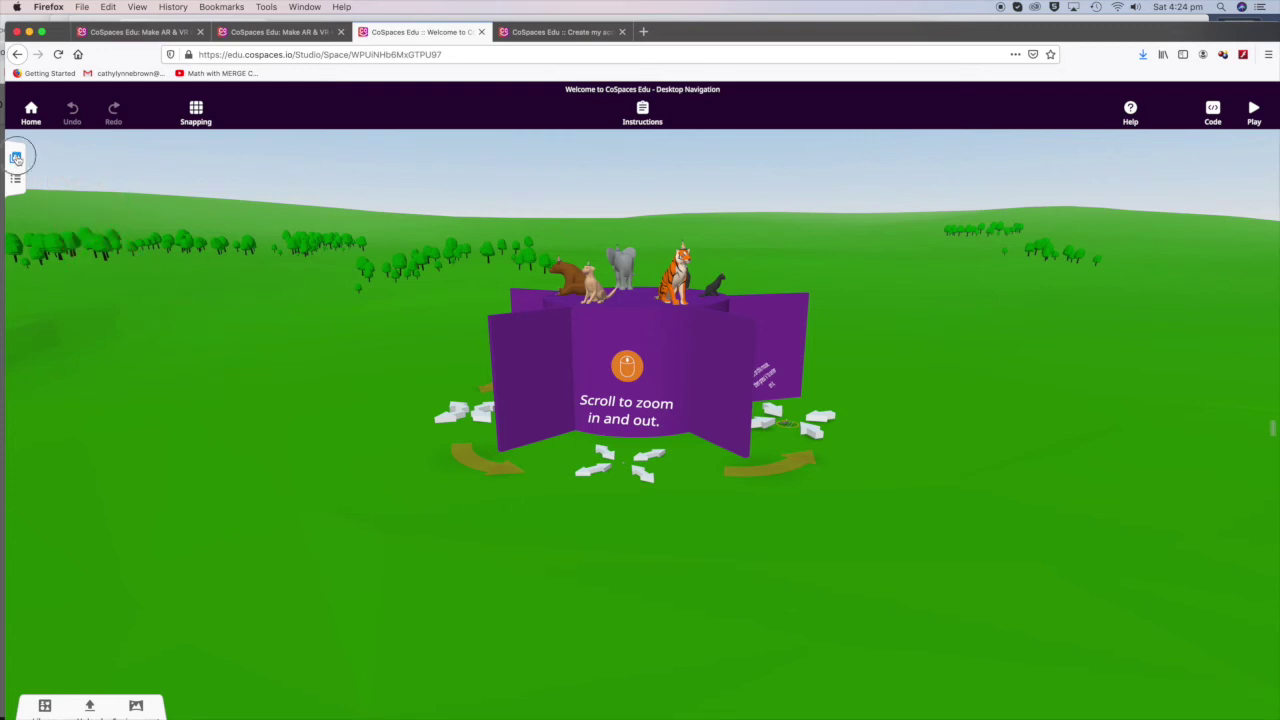
click(16, 158)
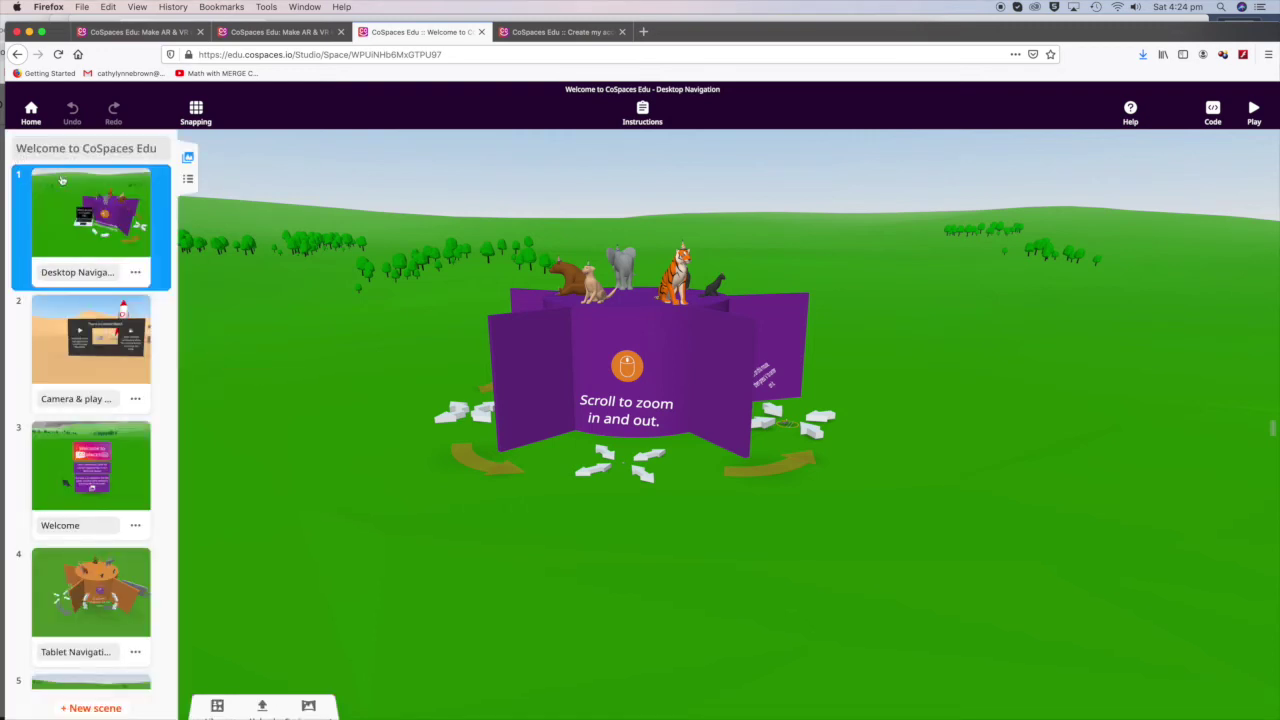
Step: Step through Camera & play mode, Welcome and Tablet Navigation 1, ending on Object manipulation
click(104, 336)
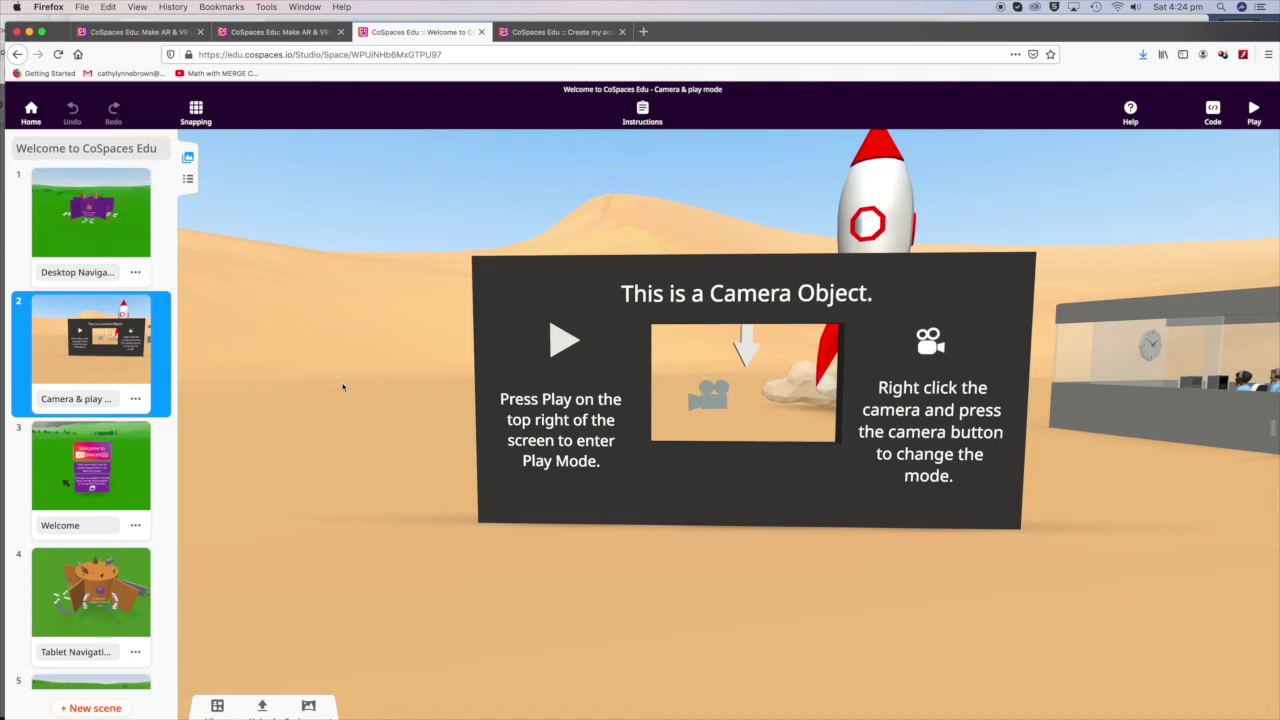
click(121, 484)
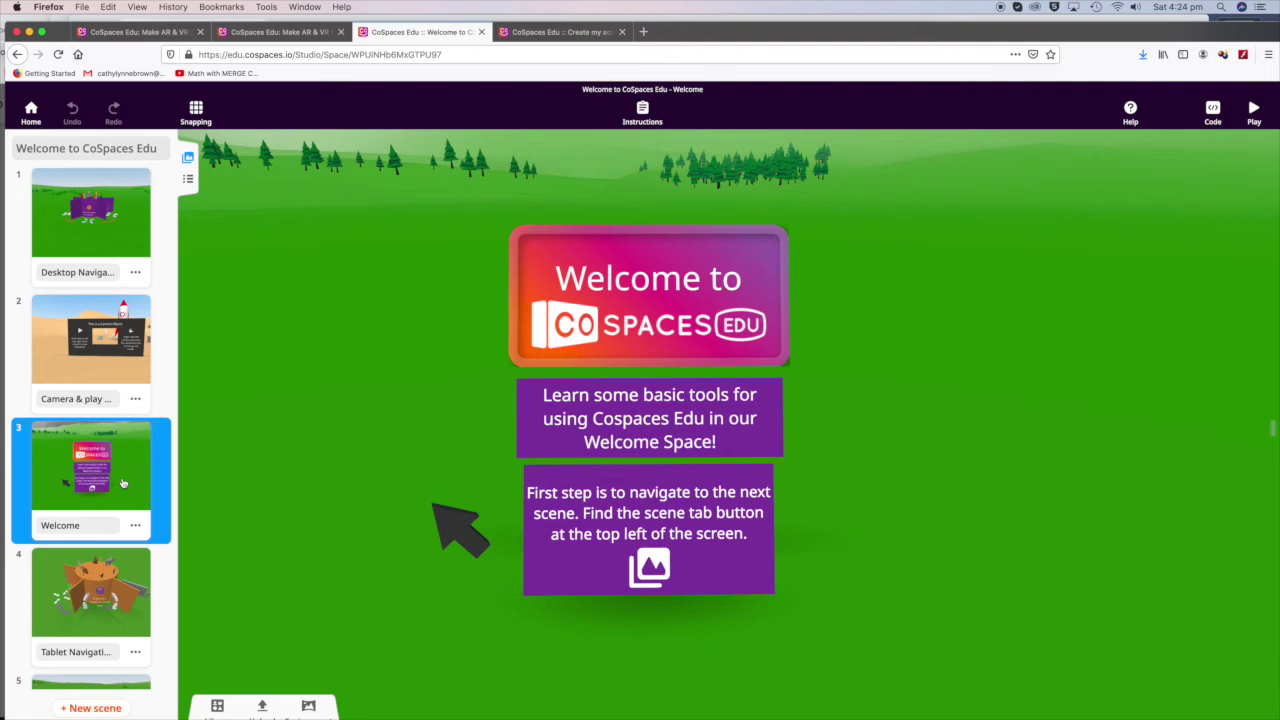
click(100, 592)
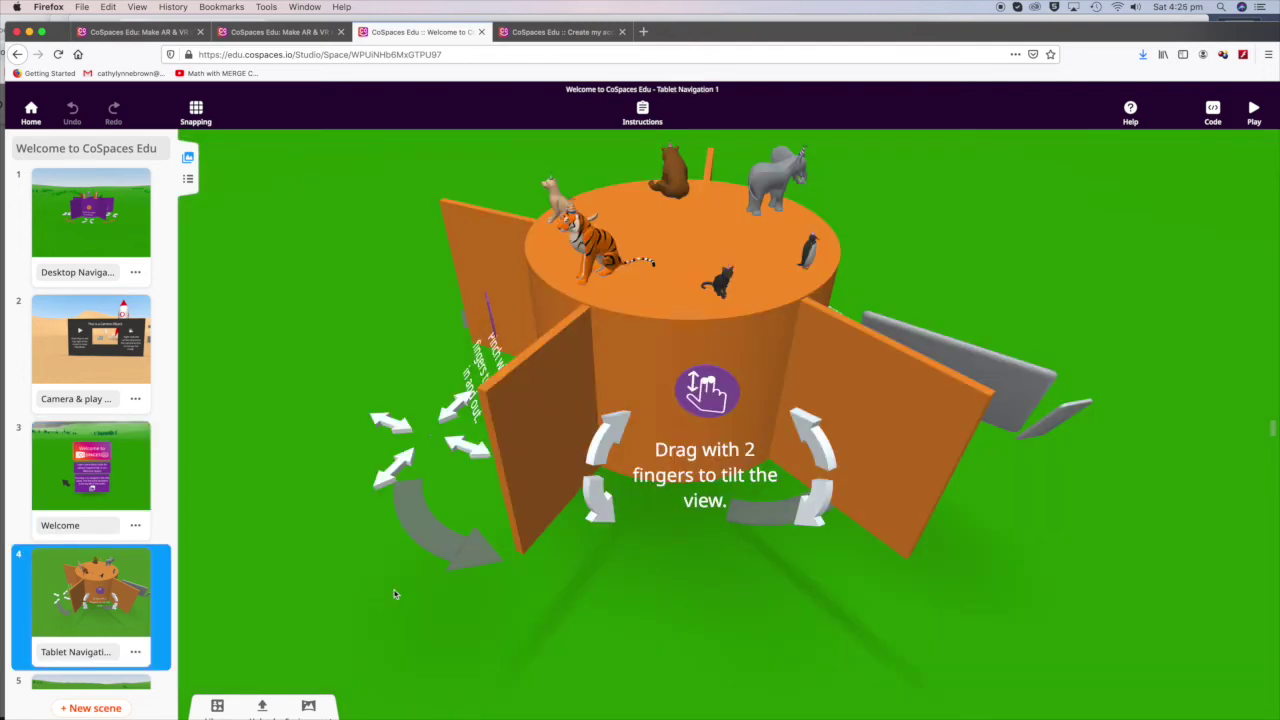
scroll(143, 600, down, 2)
click(143, 600)
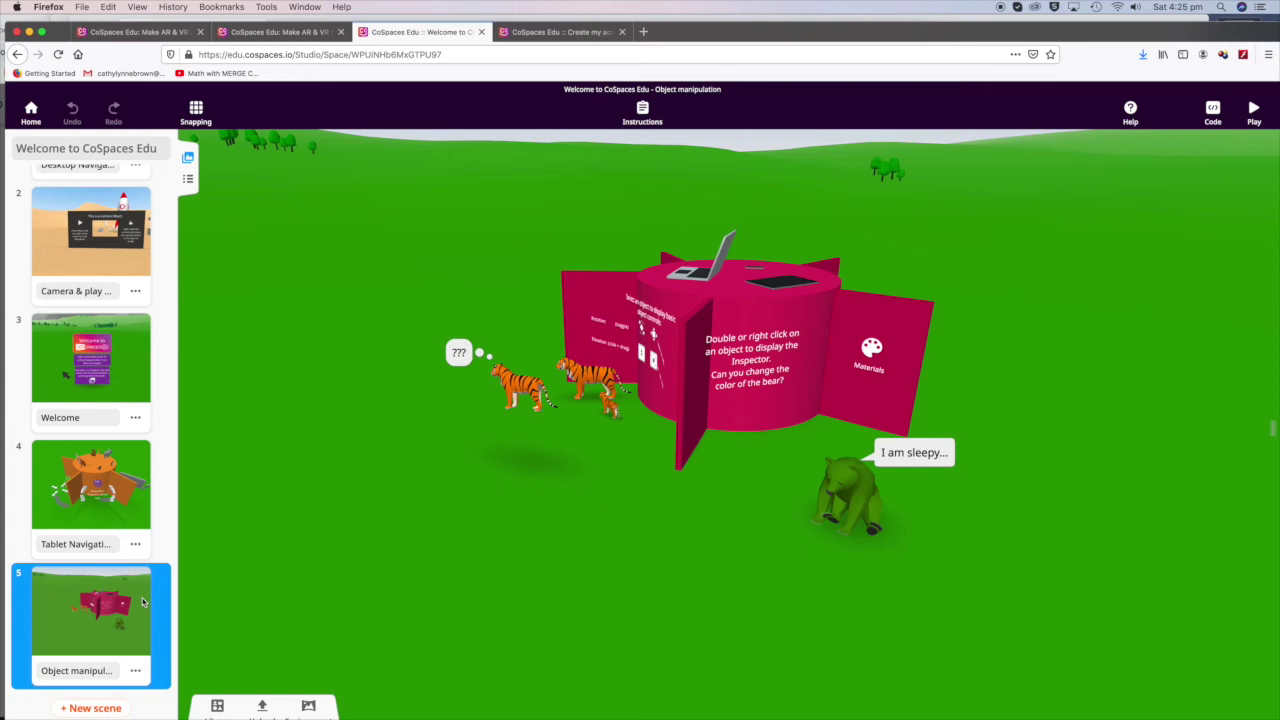
Step: Select the sleepy bear and slide it to the left
double_click(846, 495)
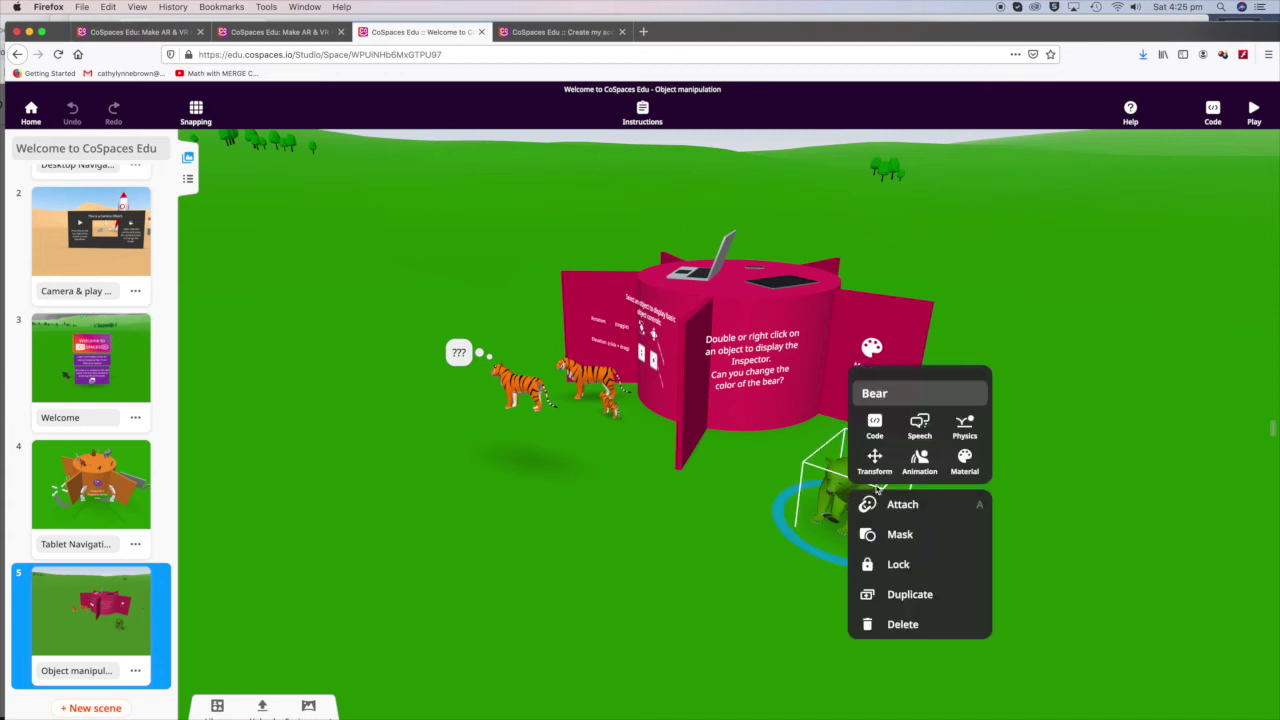
click(827, 524)
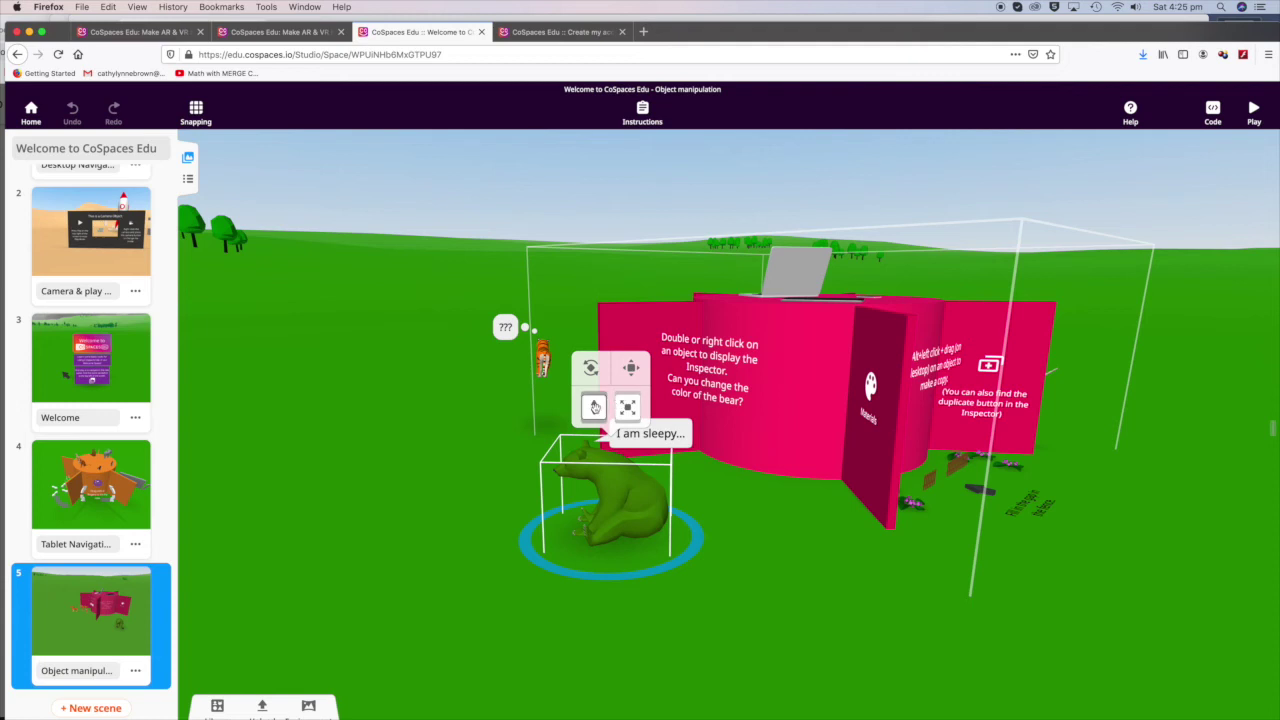
drag(630, 375, 612, 510)
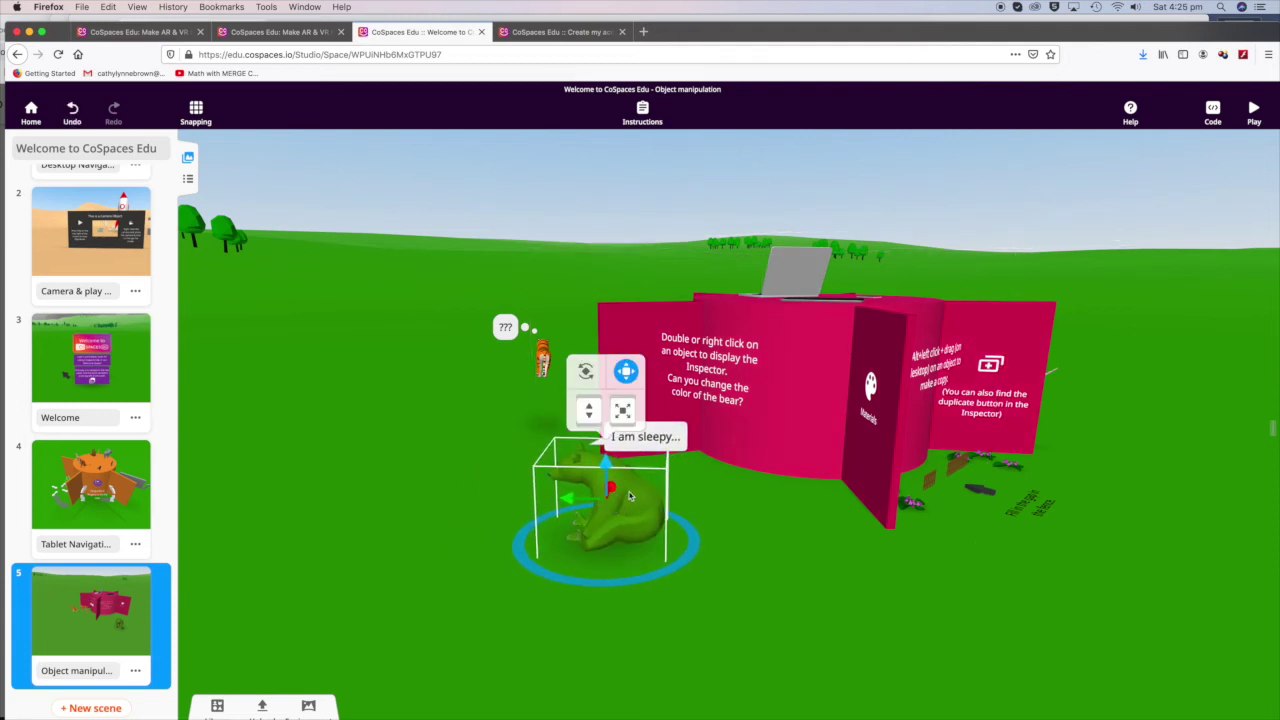
Step: Rotate the bear, tilting it forward and turning it around its vertical axis
click(586, 371)
drag(570, 475, 618, 484)
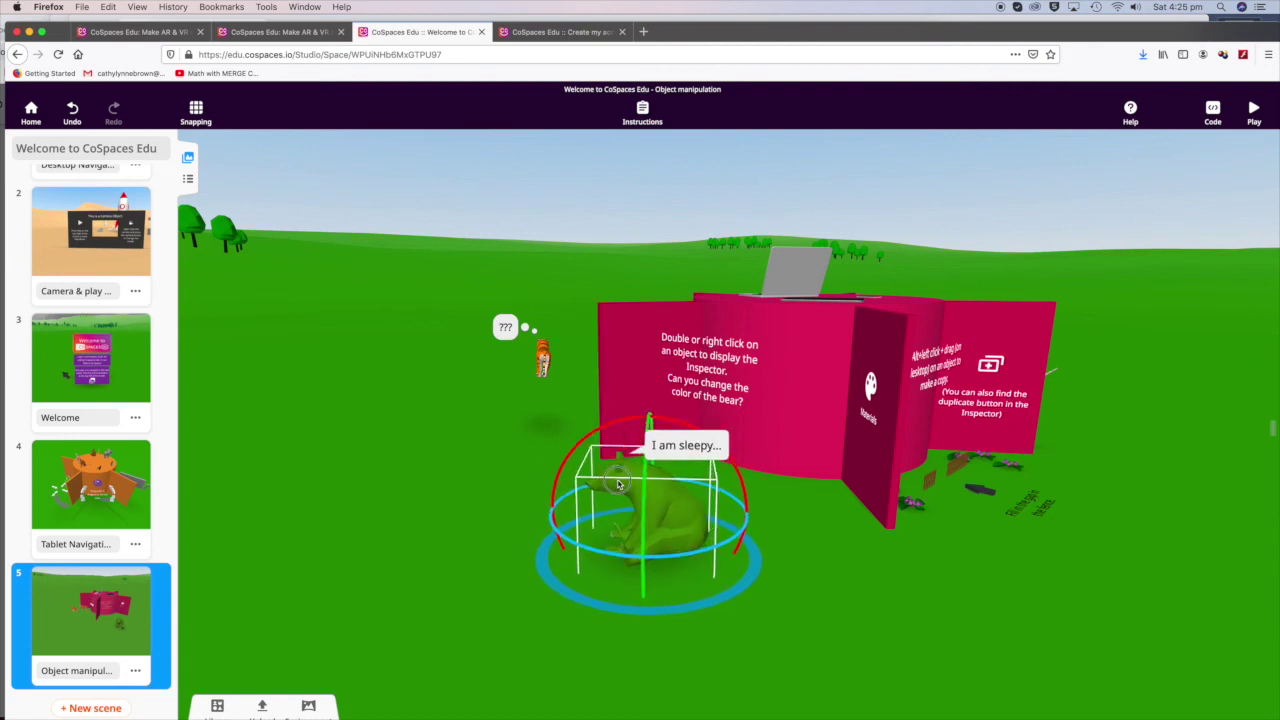
mouse_move(625, 420)
mouse_down()
mouse_move(553, 475)
mouse_move(625, 555)
mouse_move(770, 515)
mouse_move(570, 470)
mouse_move(601, 416)
mouse_move(641, 415)
mouse_up()
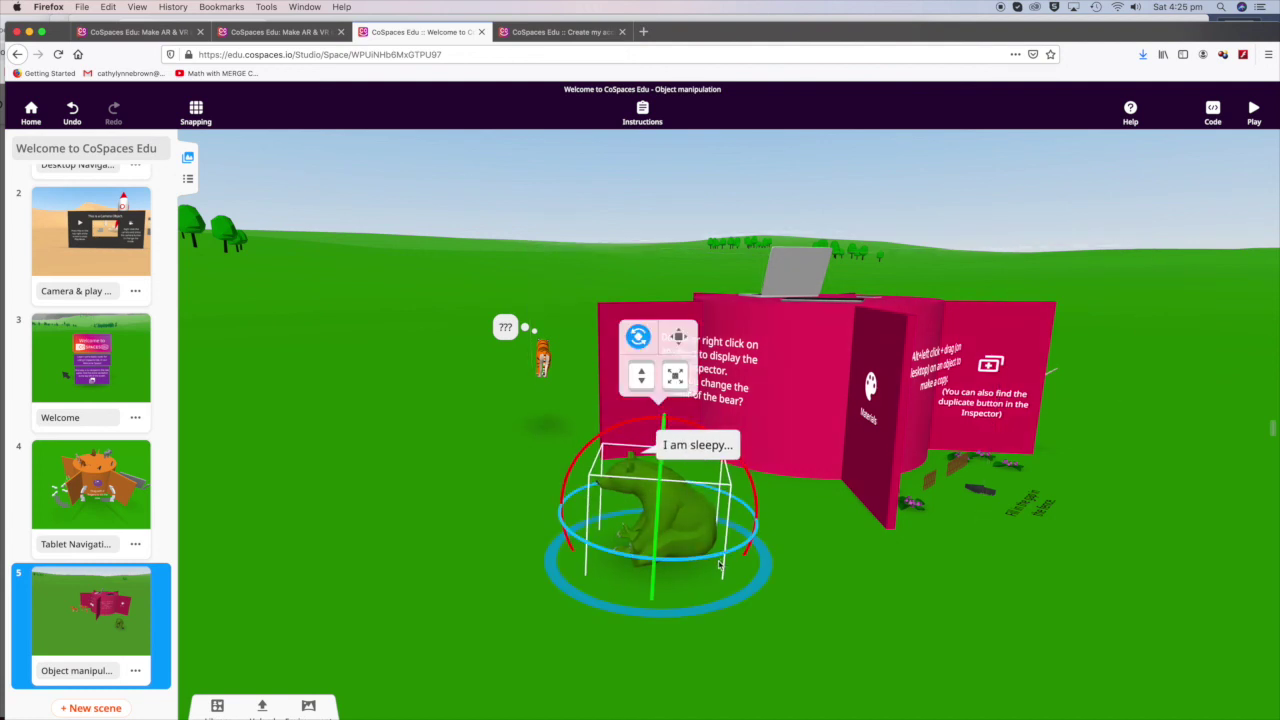
drag(716, 557, 740, 478)
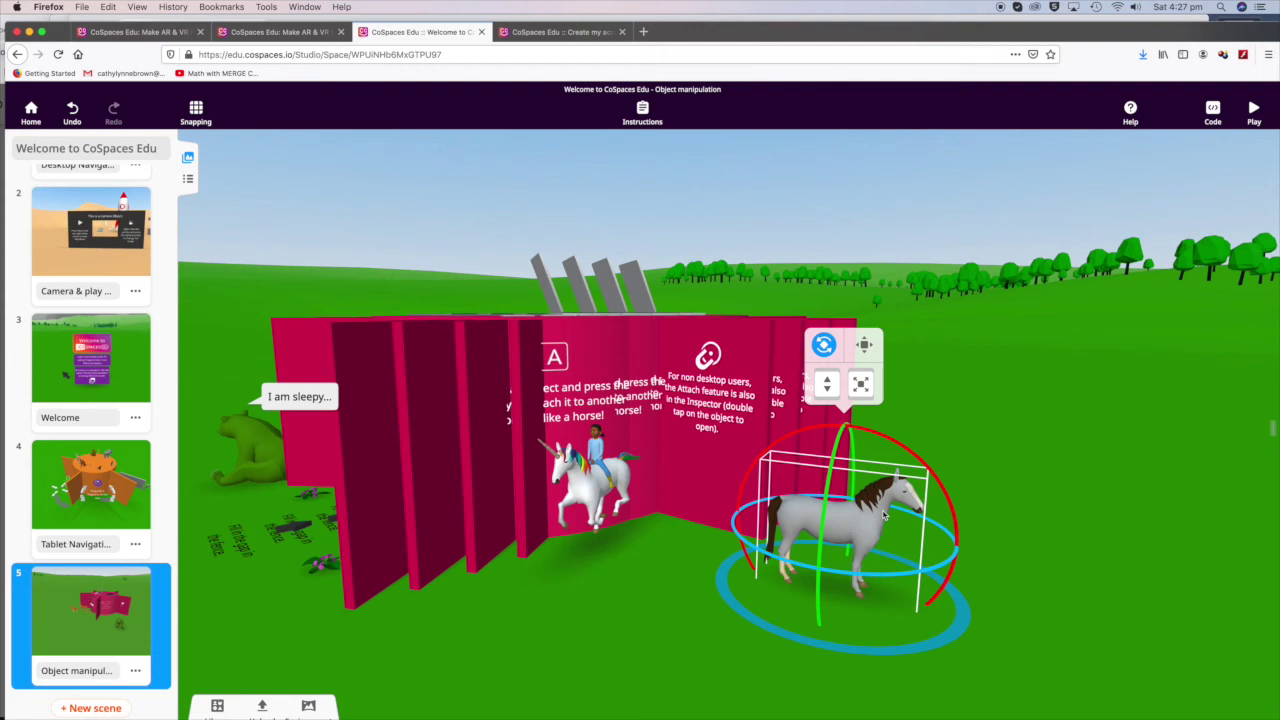
Step: Duplicate the grey horse using its right-click Duplicate option
right_click(880, 513)
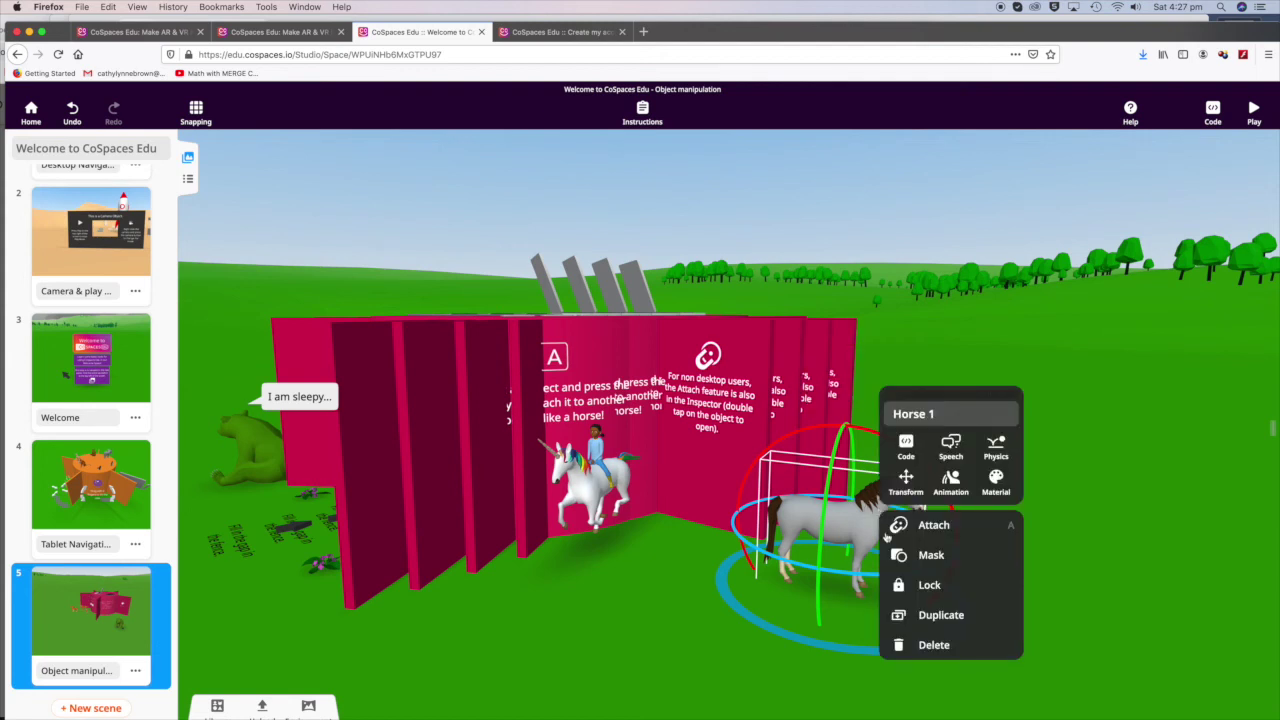
click(938, 614)
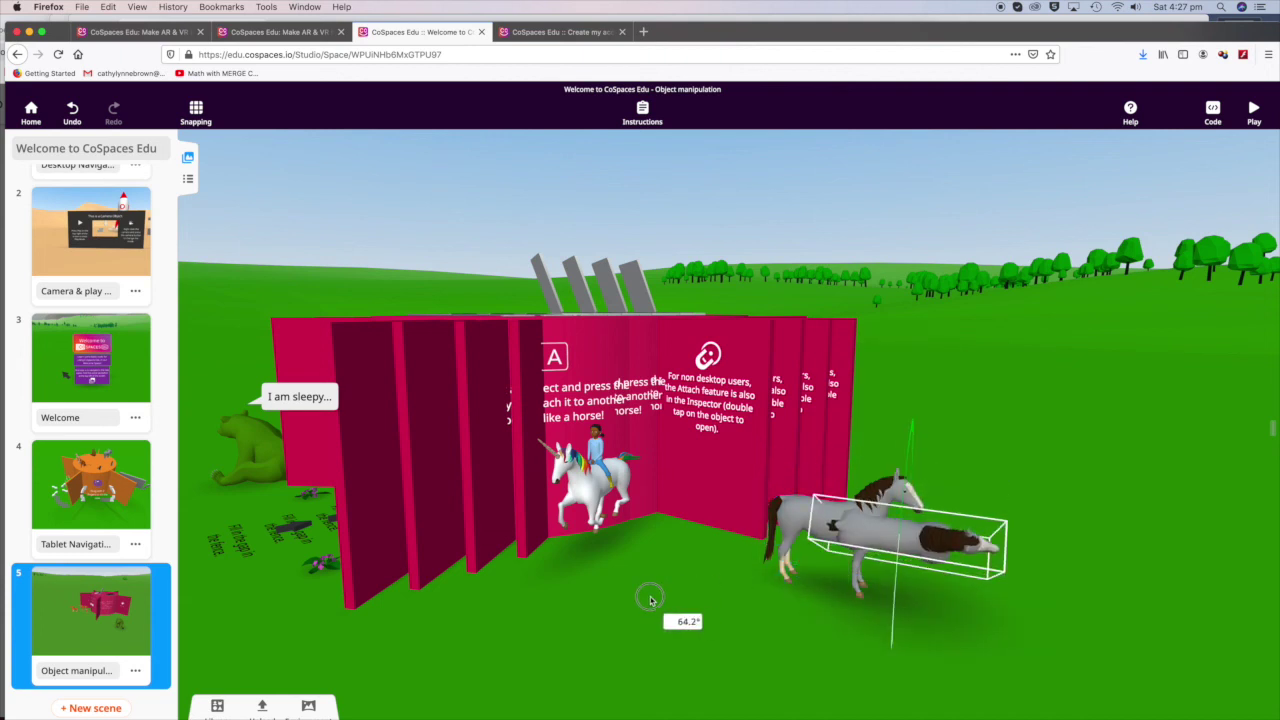